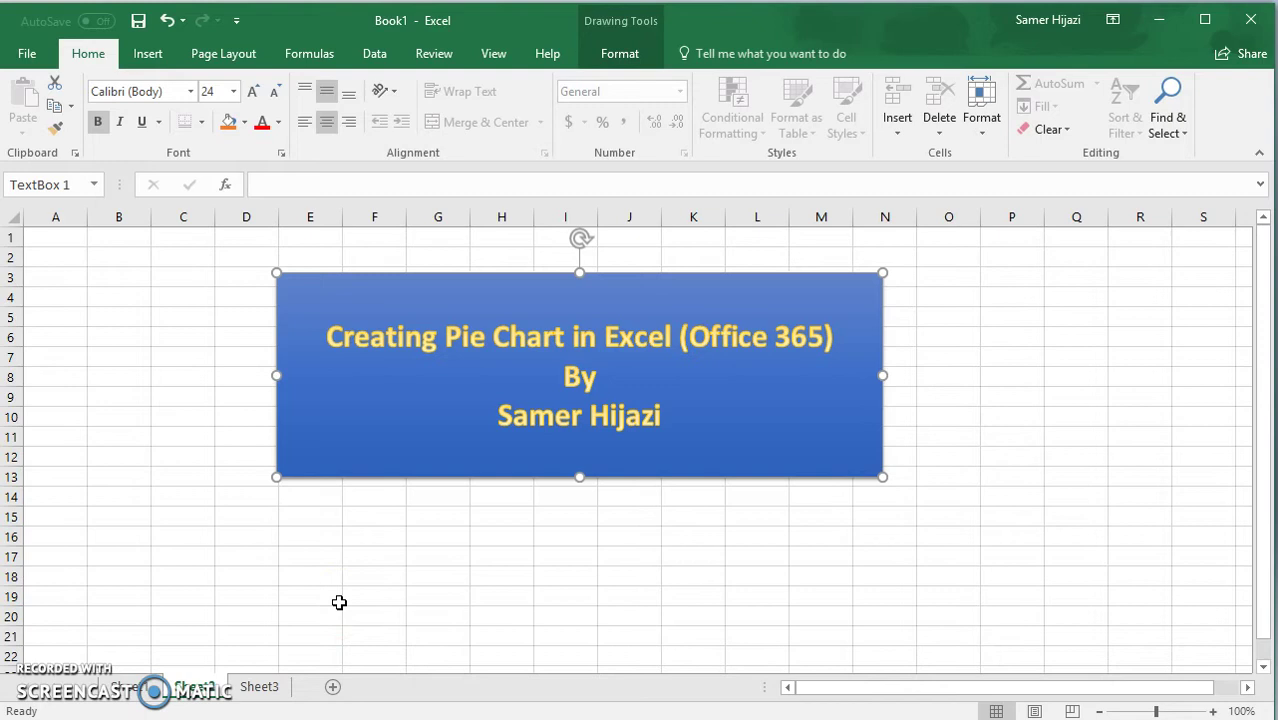
Step: Insert a 2-D pie chart from the range A1:B6 on Sheet3 and shift it slightly up and left
{"action": "left_click", "coordinate": [270, 686]}
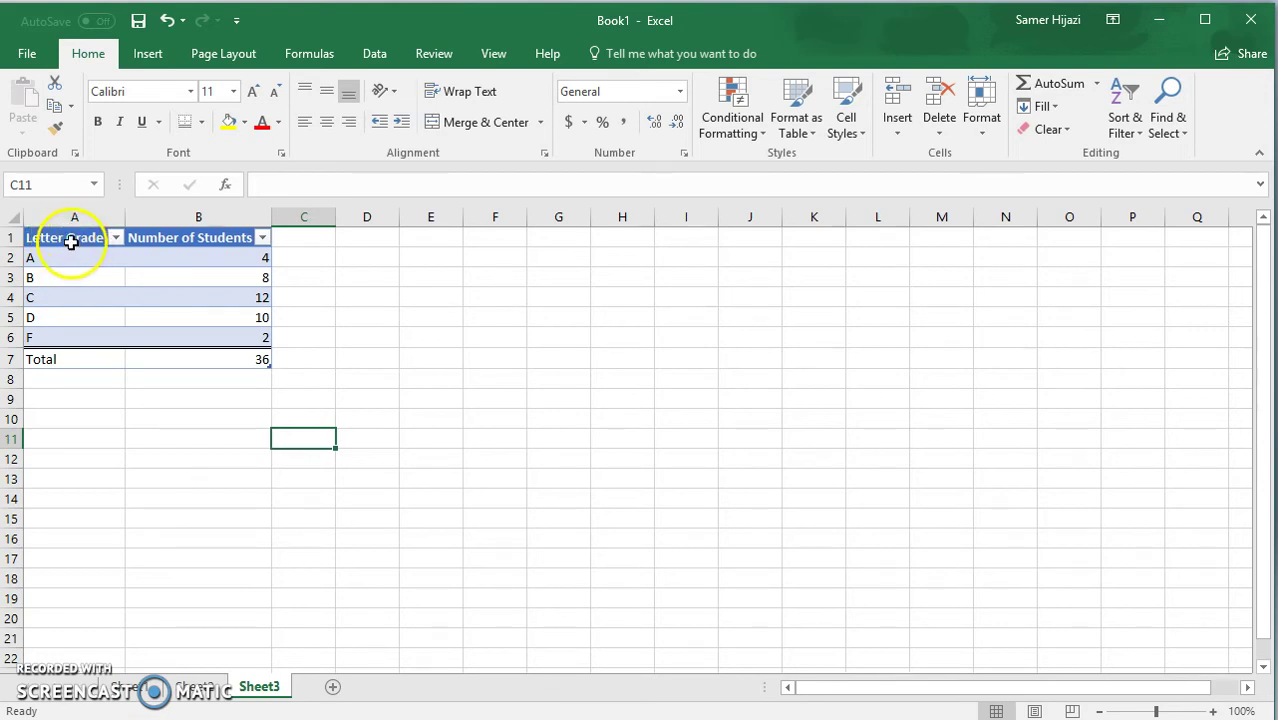
{"action": "left_click_drag", "start_coordinate": [71, 240], "coordinate": [157, 331]}
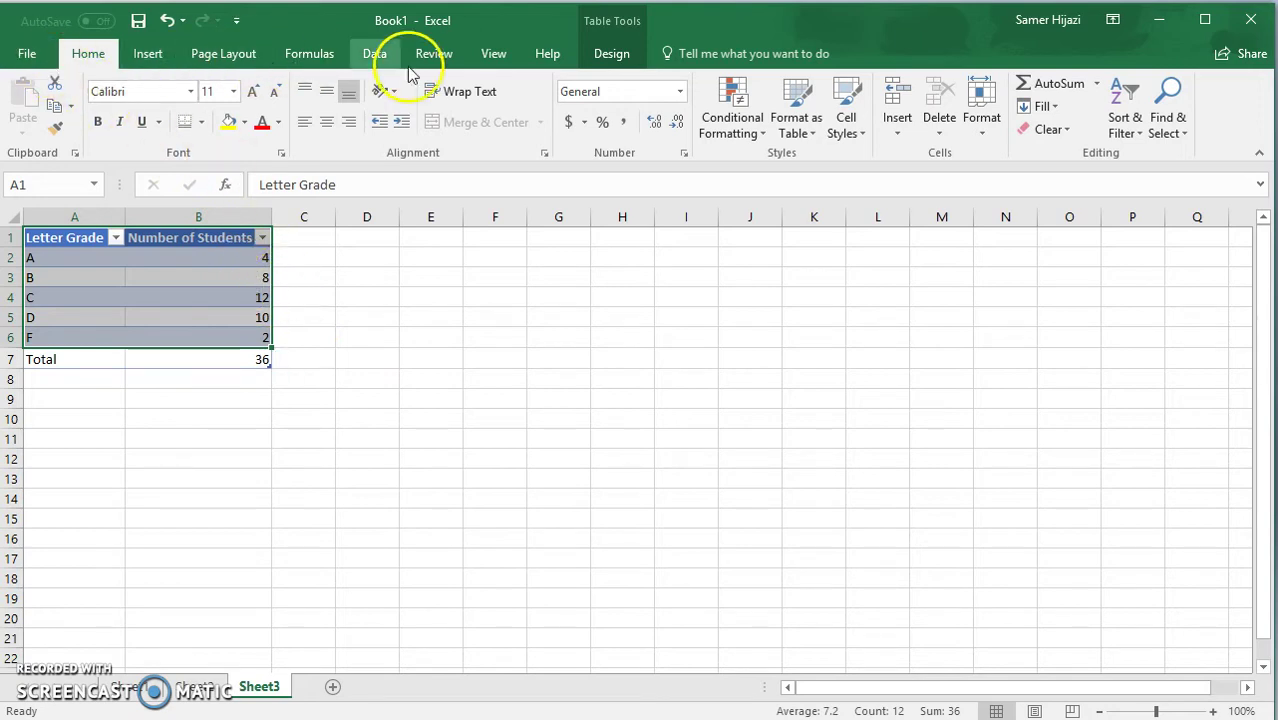
{"action": "left_click", "coordinate": [148, 56]}
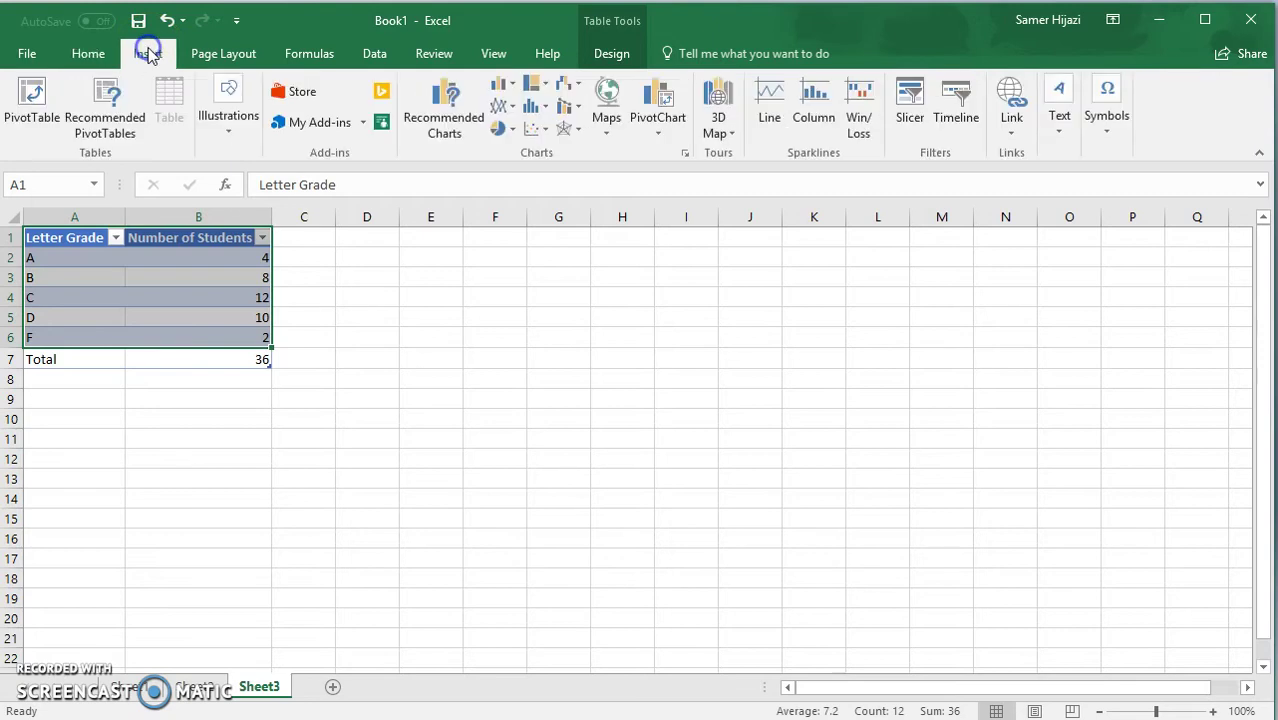
{"action": "left_click", "coordinate": [513, 132]}
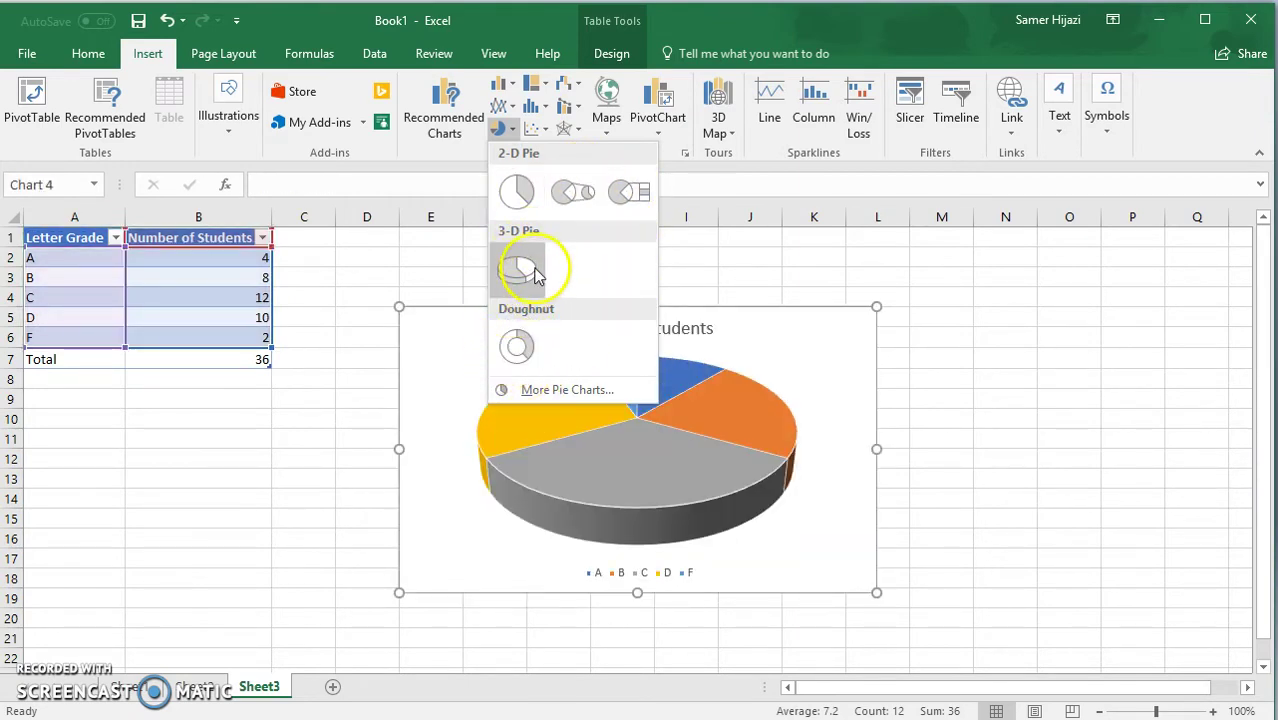
{"action": "left_click", "coordinate": [516, 192]}
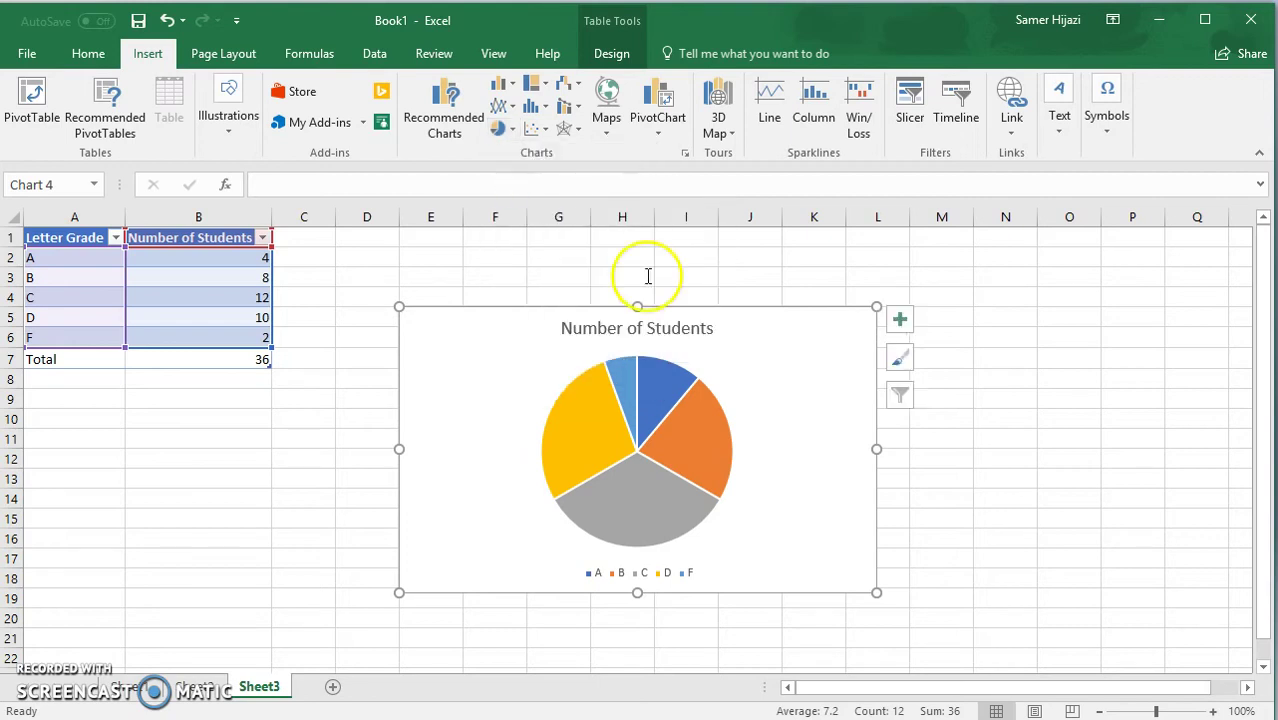
{"action": "left_click_drag", "start_coordinate": [708, 305], "coordinate": [699, 281]}
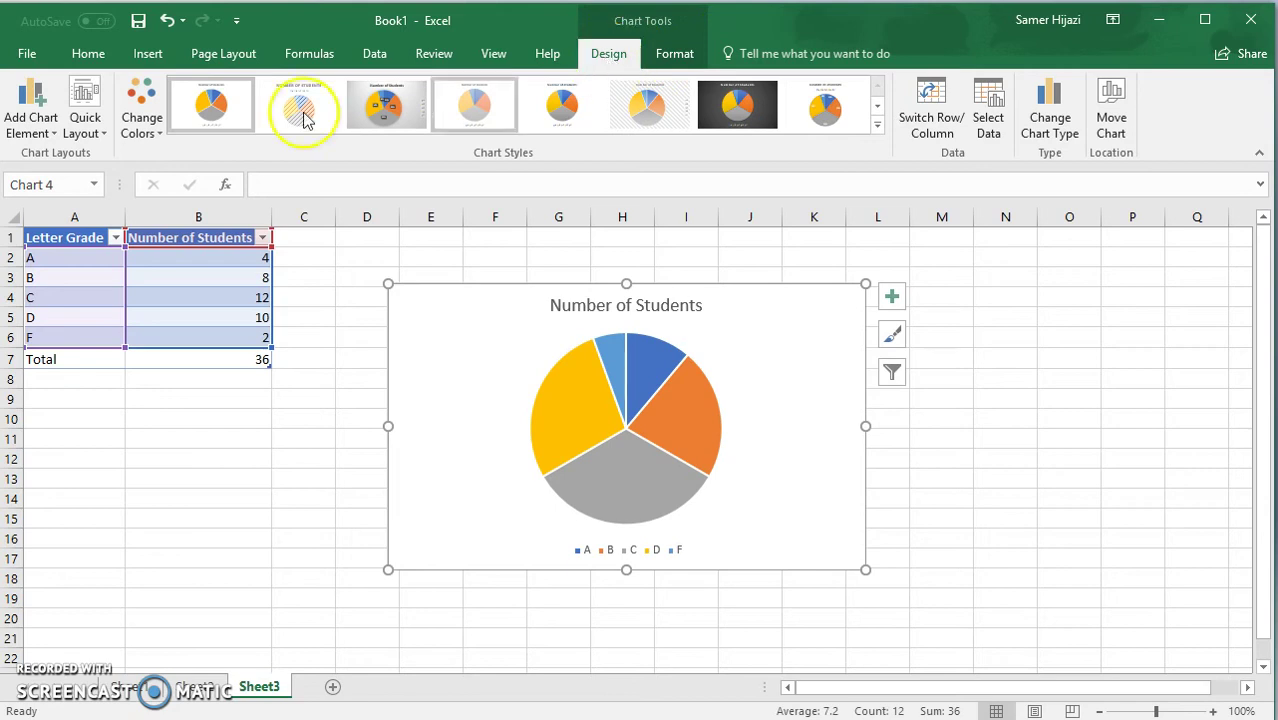
Step: Examine the chart title, data label, legend and quick layout options offered for the pie chart
{"action": "left_click", "coordinate": [48, 131]}
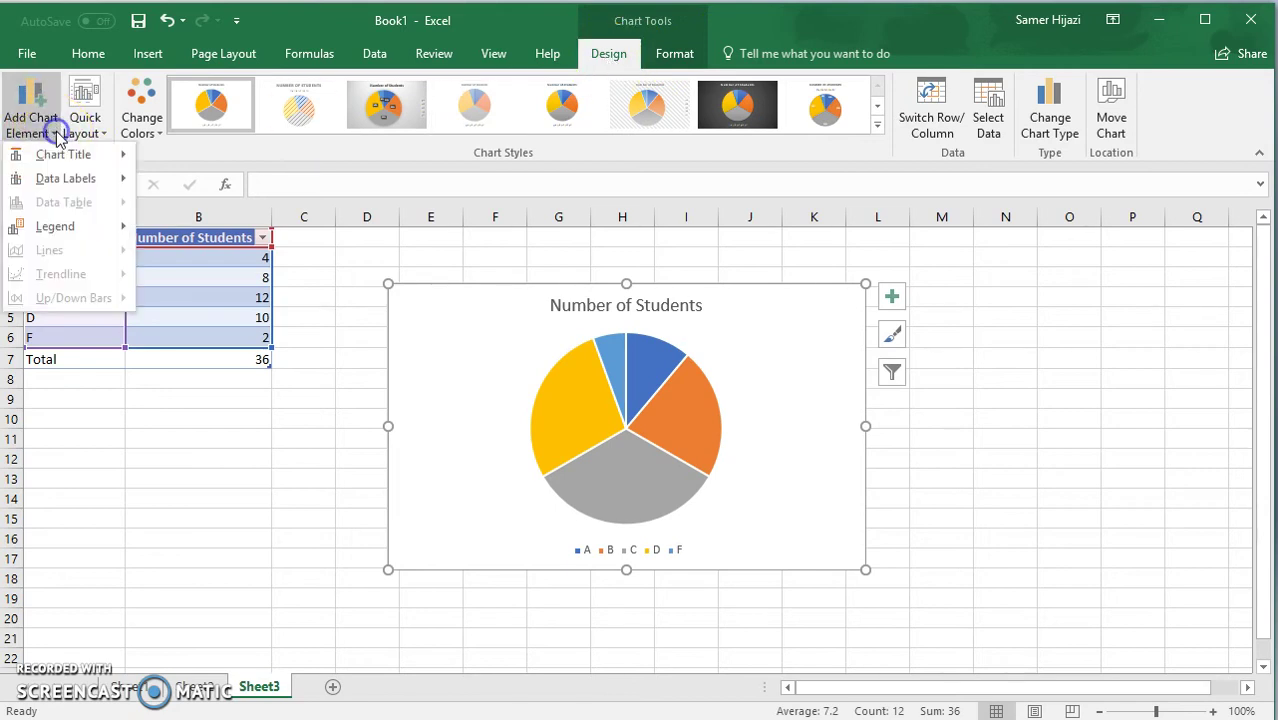
{"action": "mouse_move", "coordinate": [76, 163]}
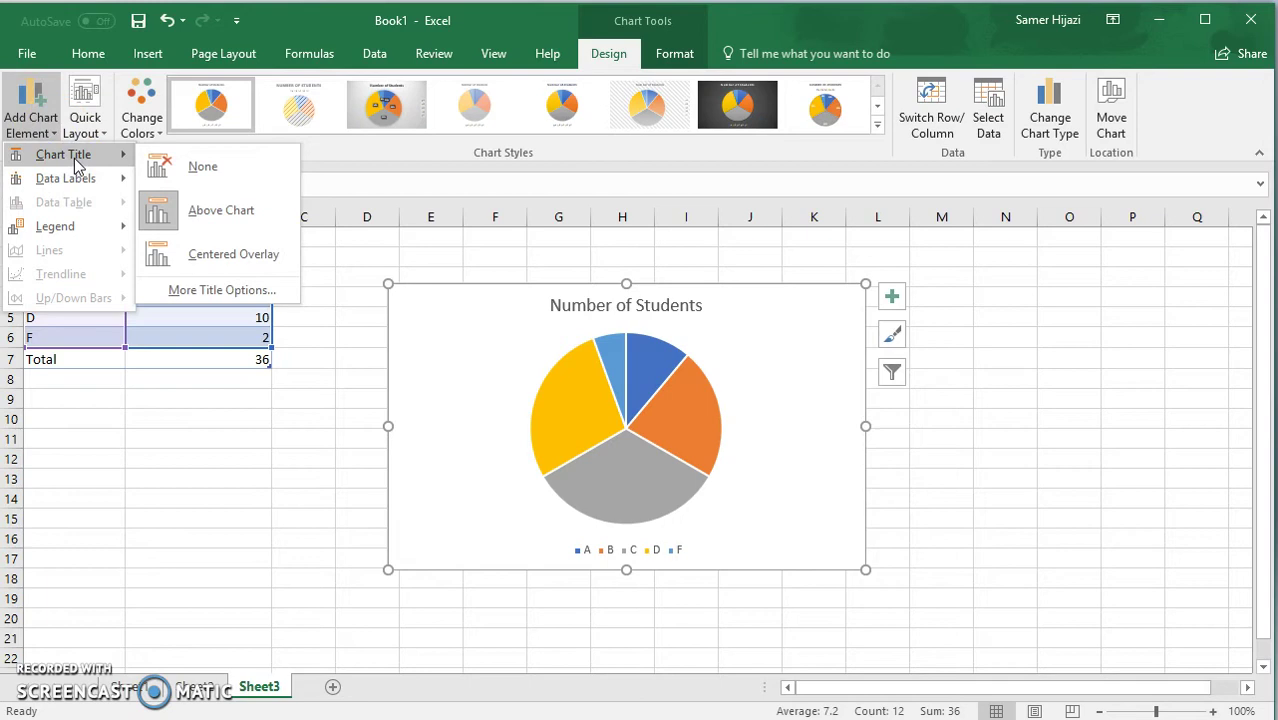
{"action": "left_click", "coordinate": [184, 170]}
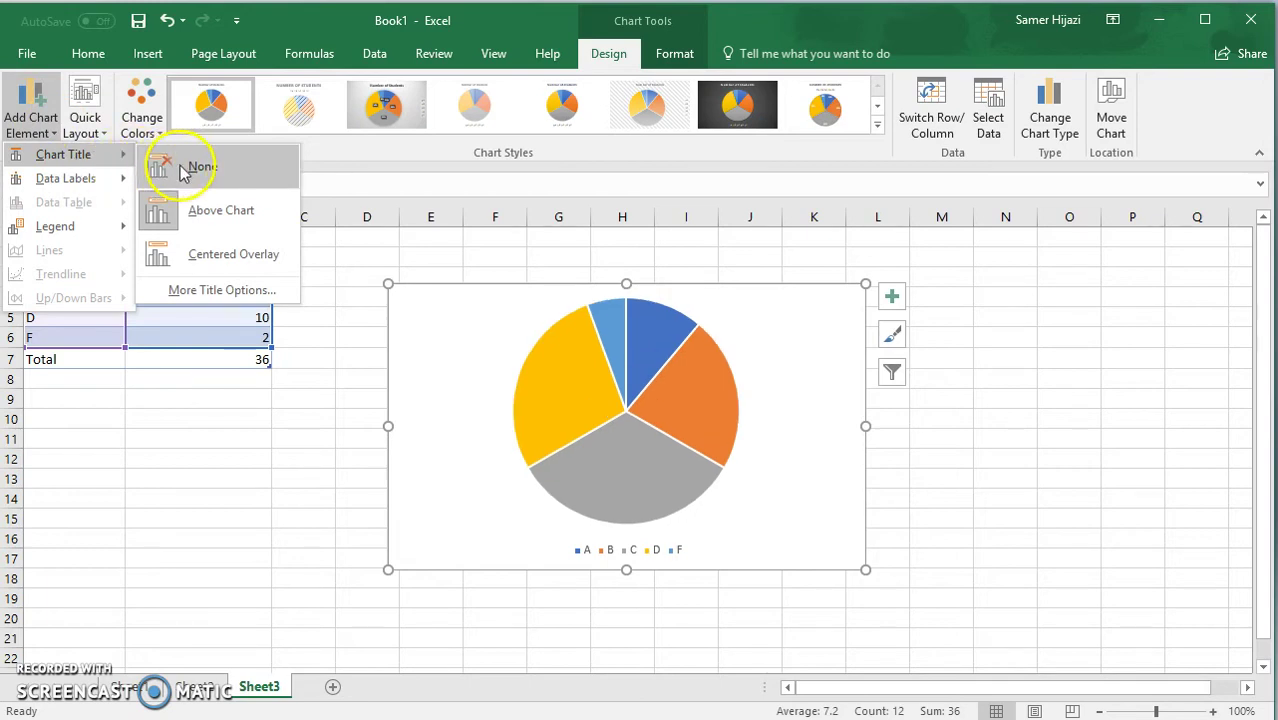
{"action": "left_click", "coordinate": [236, 292]}
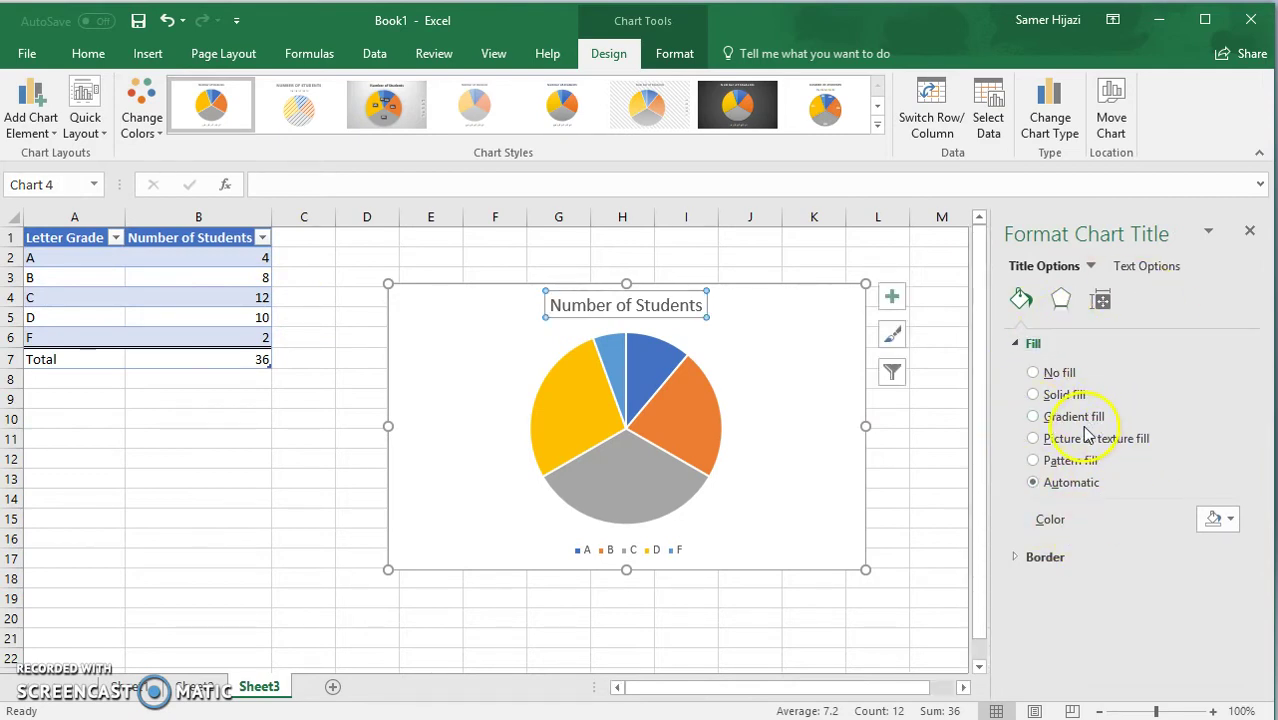
{"action": "left_click", "coordinate": [1248, 234]}
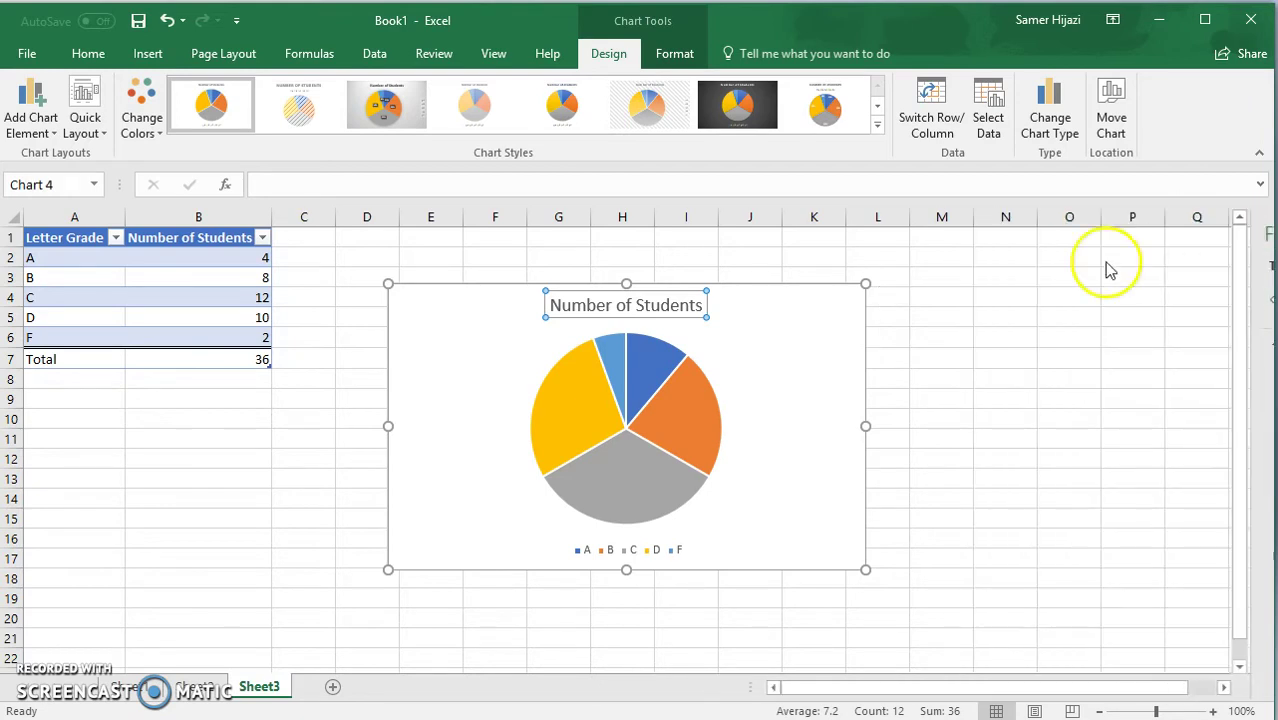
{"action": "left_click", "coordinate": [56, 130]}
{"action": "mouse_move", "coordinate": [73, 180]}
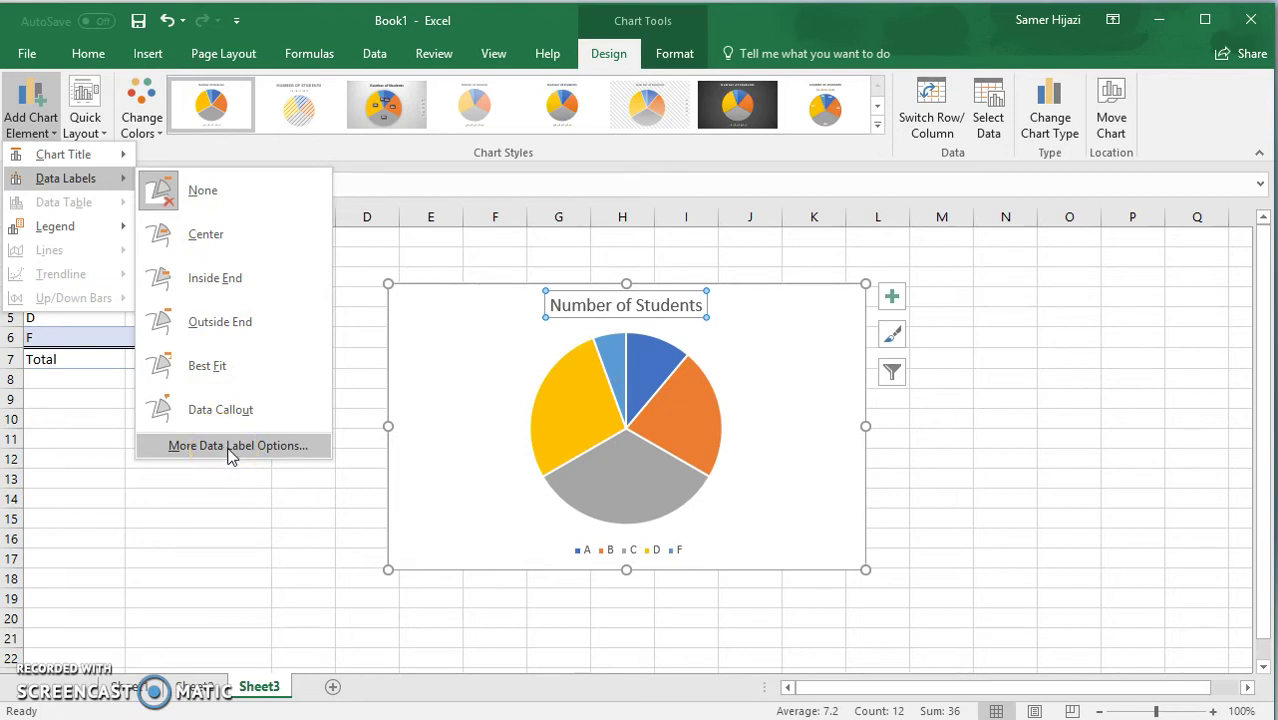
{"action": "mouse_move", "coordinate": [123, 229]}
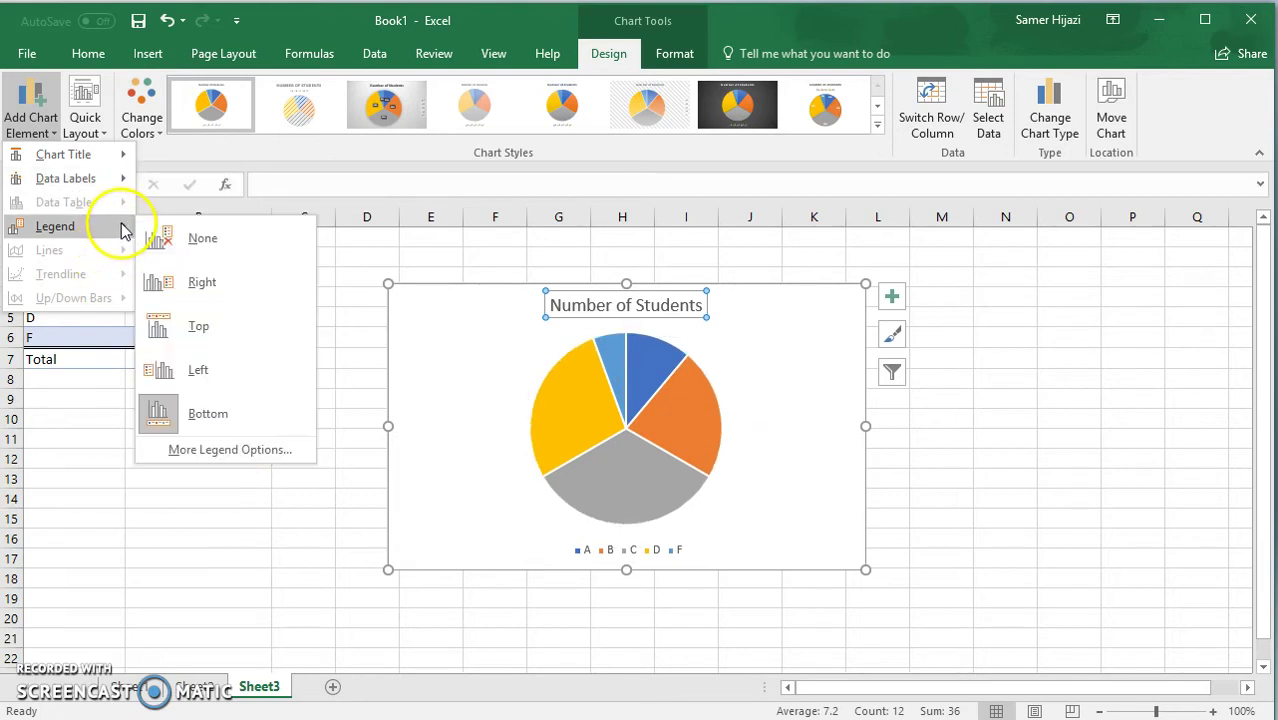
{"action": "left_click", "coordinate": [104, 135]}
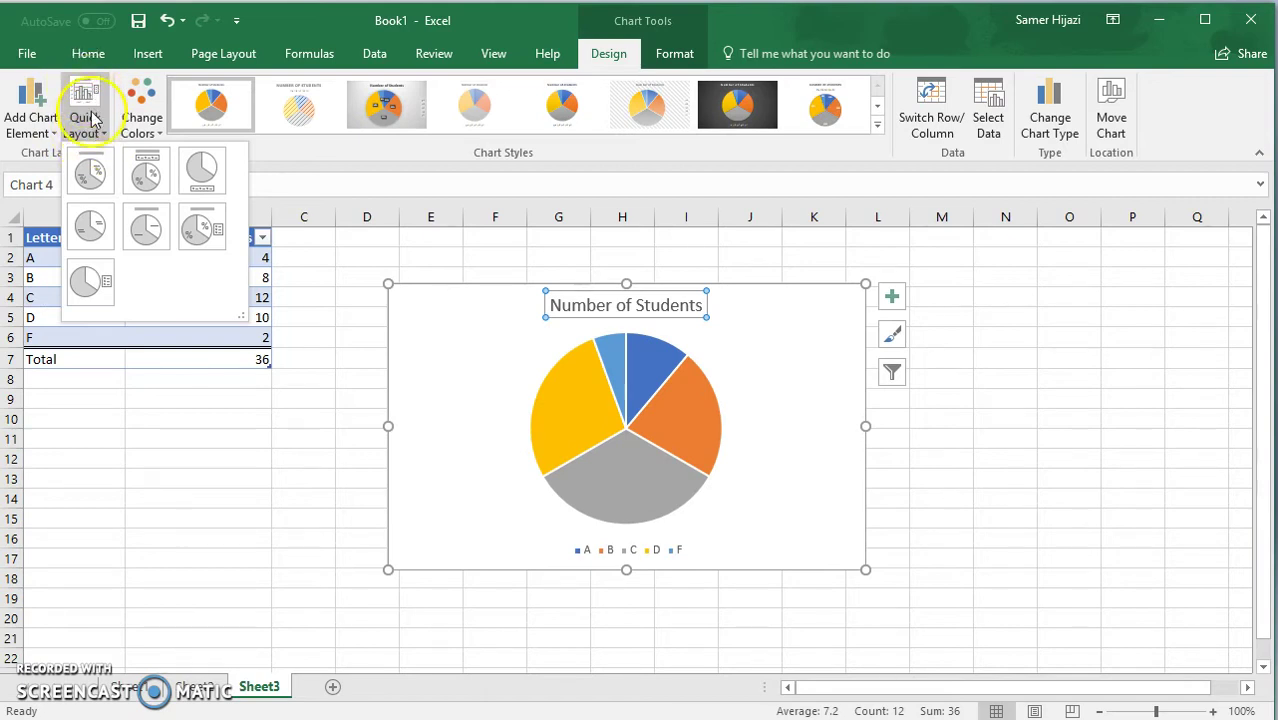
Step: Change the pie chart's colors to the third colorful palette, beginning with orange, gold and green
{"action": "left_click", "coordinate": [160, 133]}
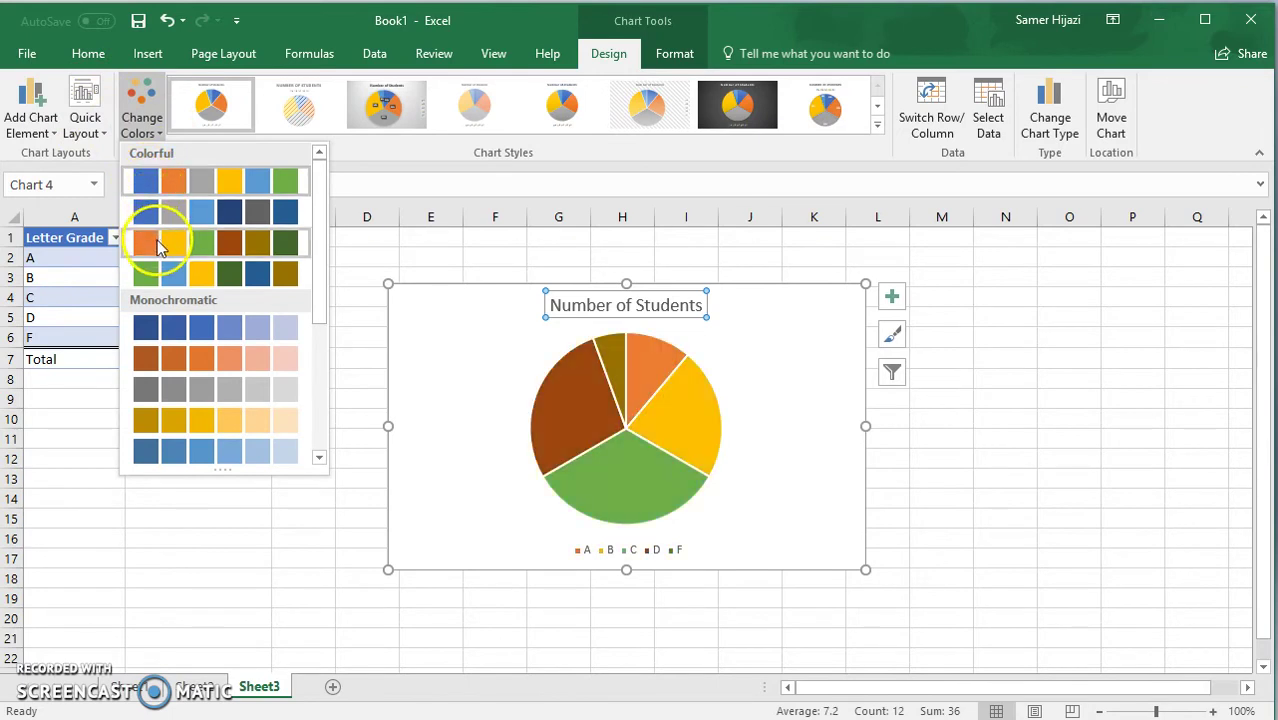
{"action": "left_click", "coordinate": [158, 244]}
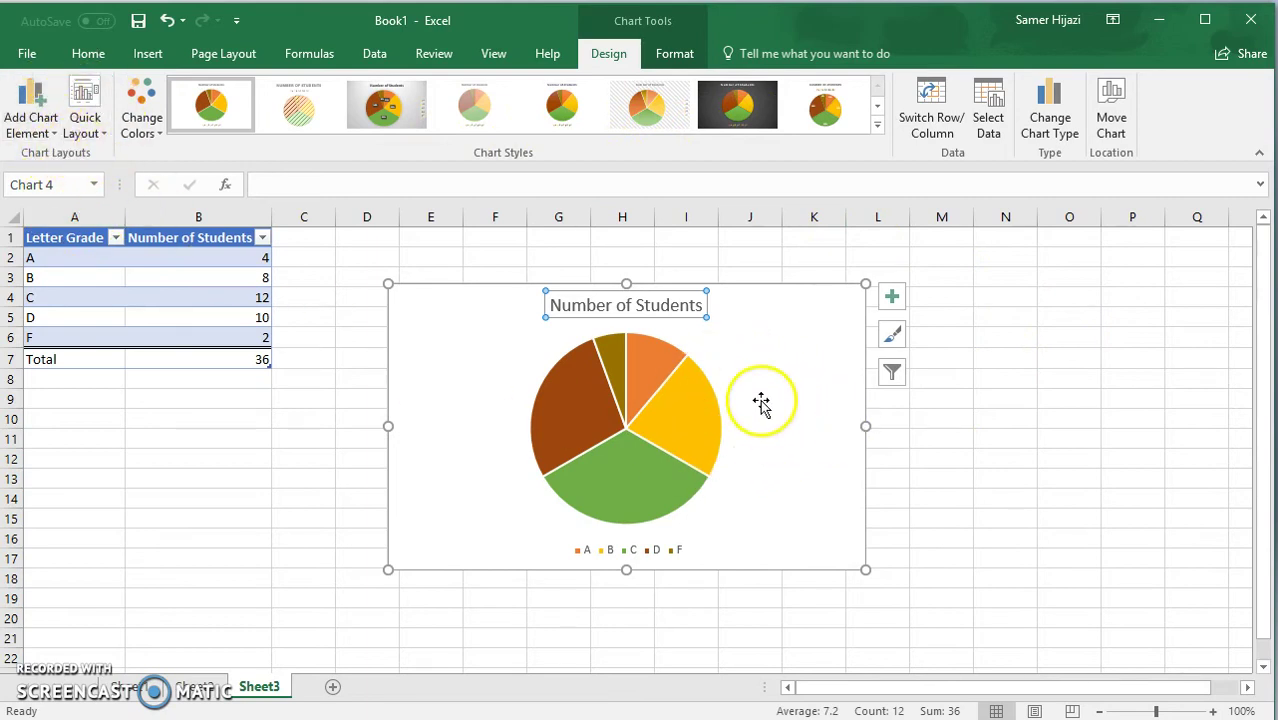
Step: Hide the chart title, restore it, and show its placement options
{"action": "left_click", "coordinate": [893, 300]}
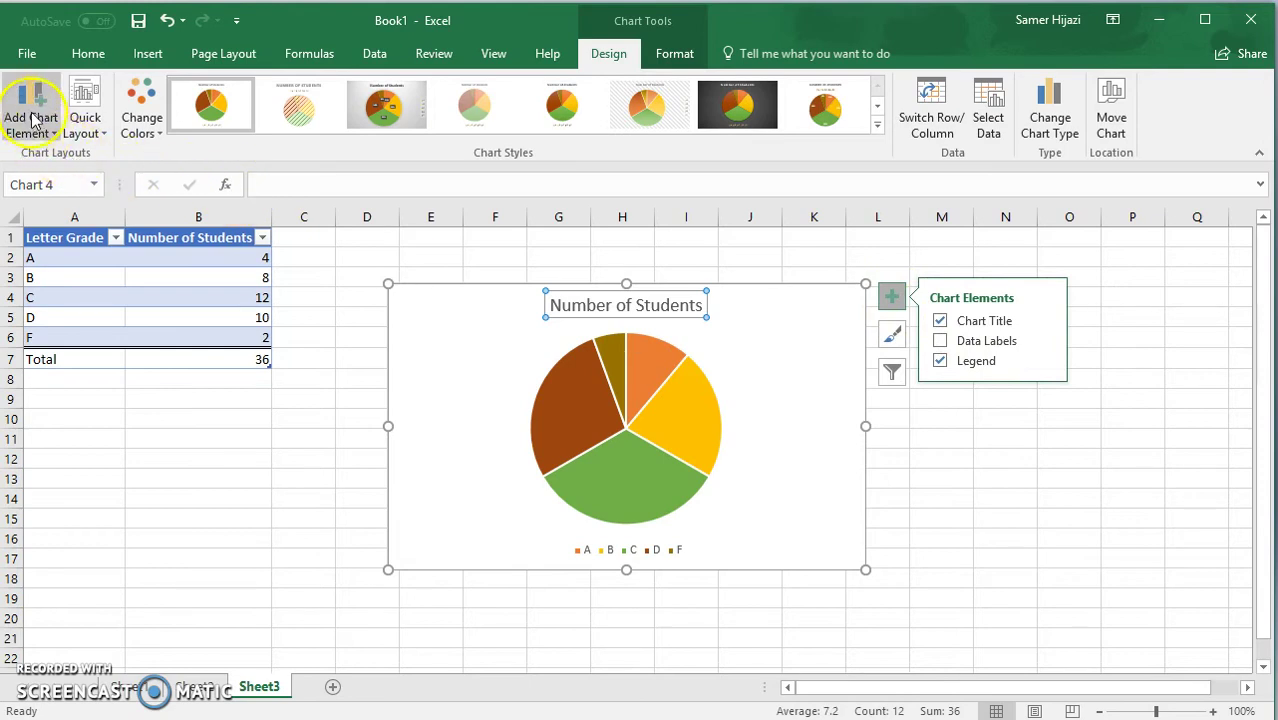
{"action": "left_click", "coordinate": [965, 329]}
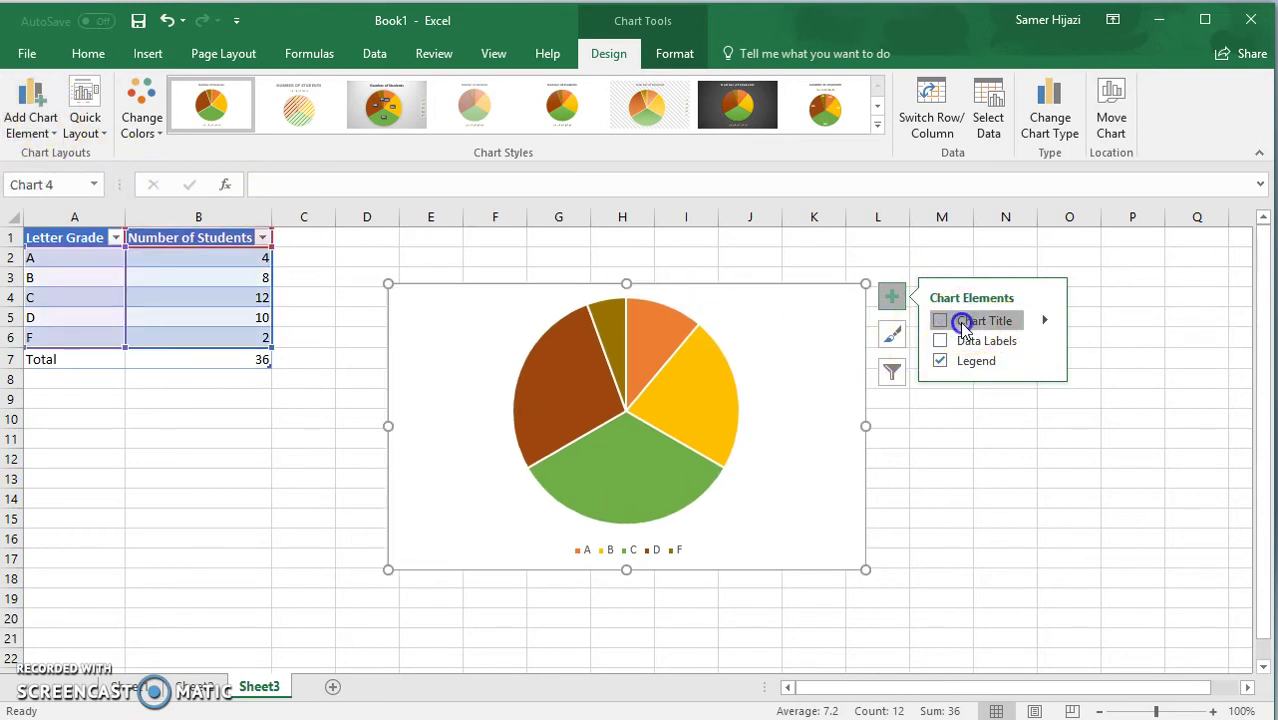
{"action": "left_click", "coordinate": [965, 329]}
{"action": "left_click", "coordinate": [1043, 321]}
{"action": "left_click", "coordinate": [1045, 322]}
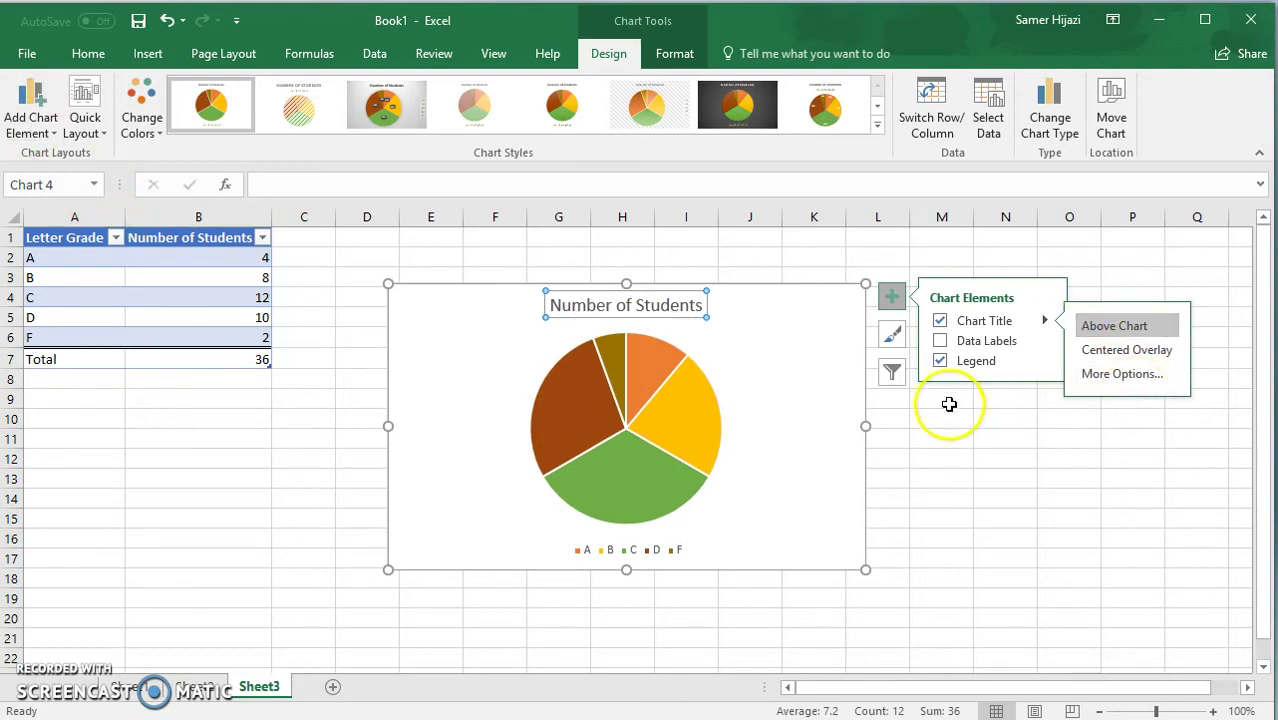
Step: Examine the style and color galleries offered for the pie chart, and deselect the chart
{"action": "left_click", "coordinate": [893, 340]}
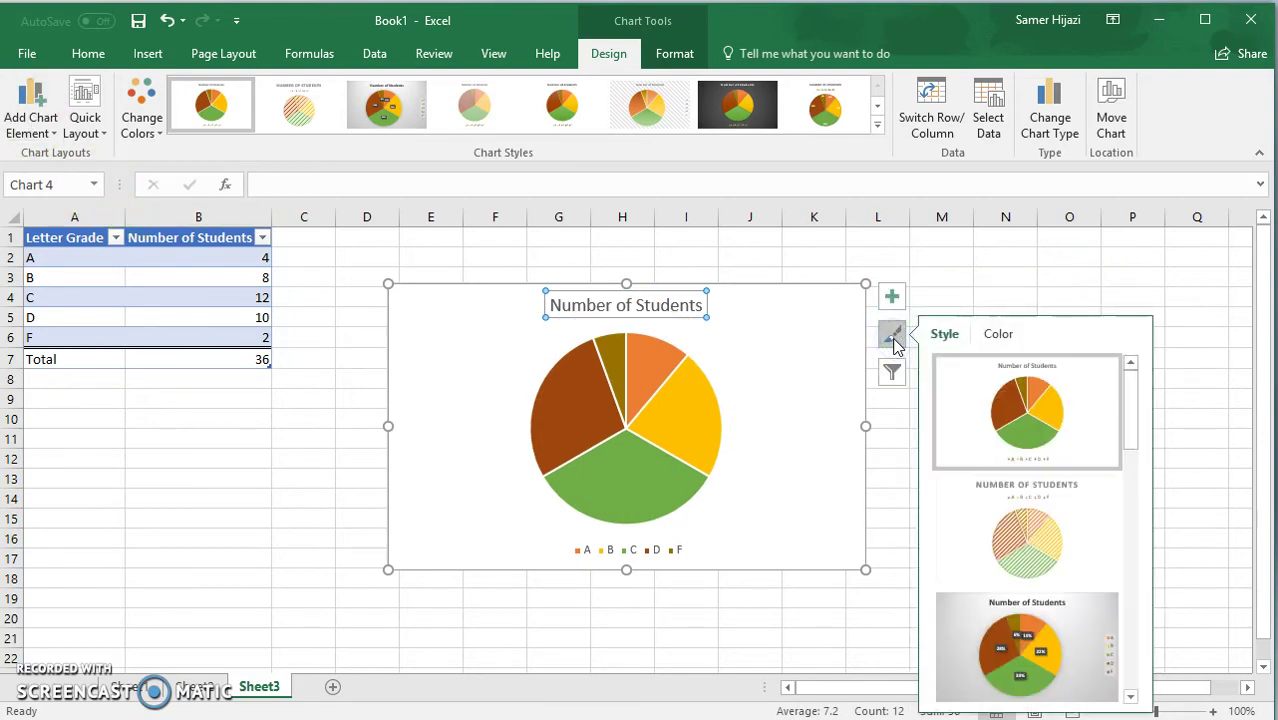
{"action": "left_click", "coordinate": [996, 336]}
{"action": "left_click", "coordinate": [945, 334]}
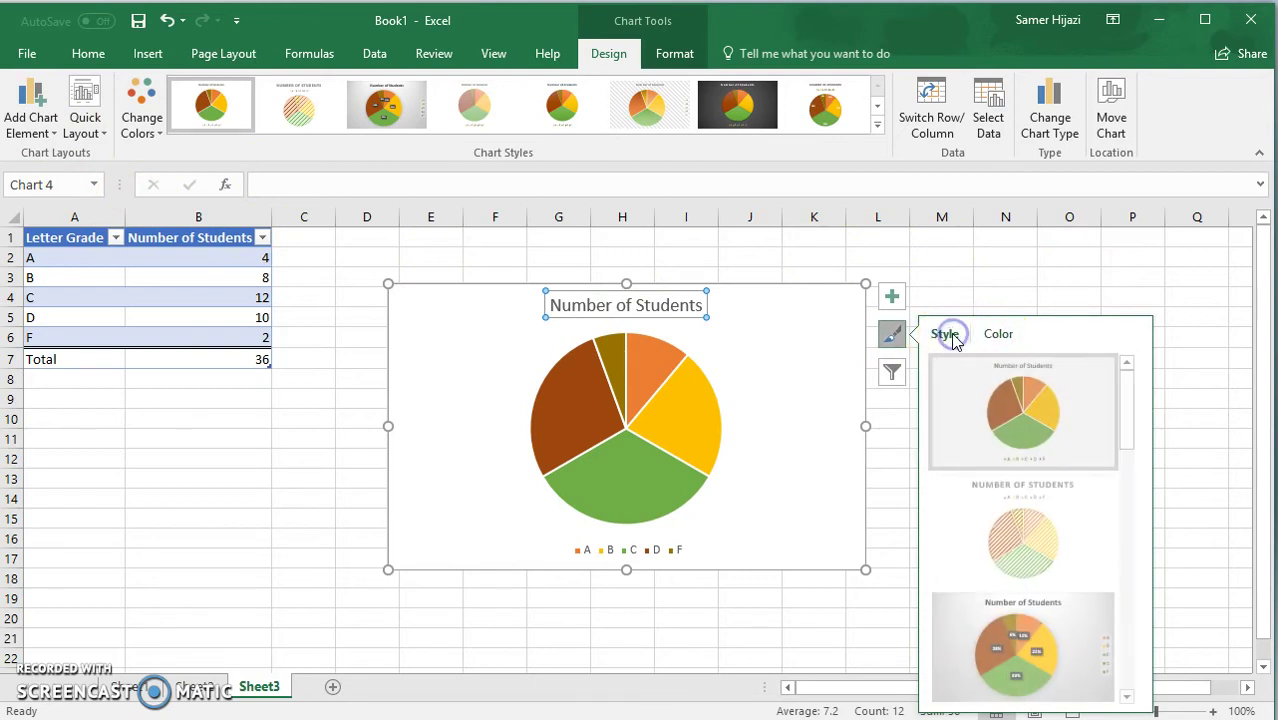
{"action": "left_click", "coordinate": [813, 314]}
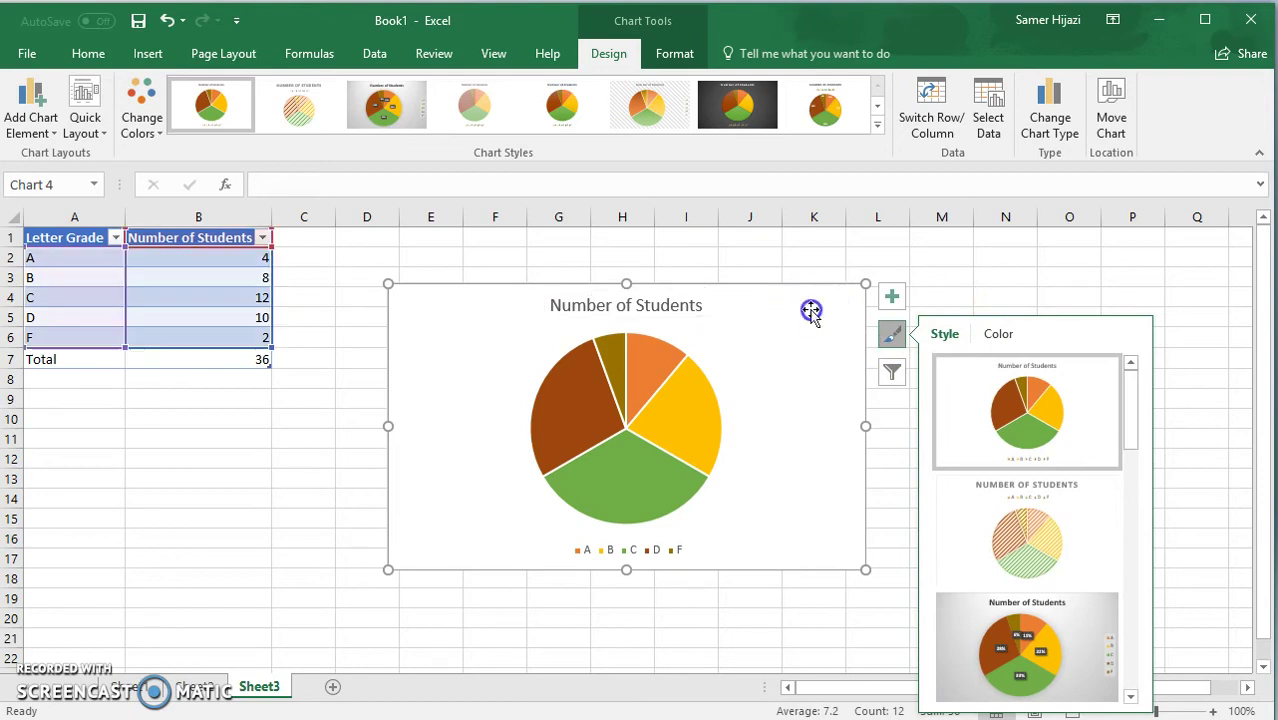
{"action": "left_click", "coordinate": [1174, 316]}
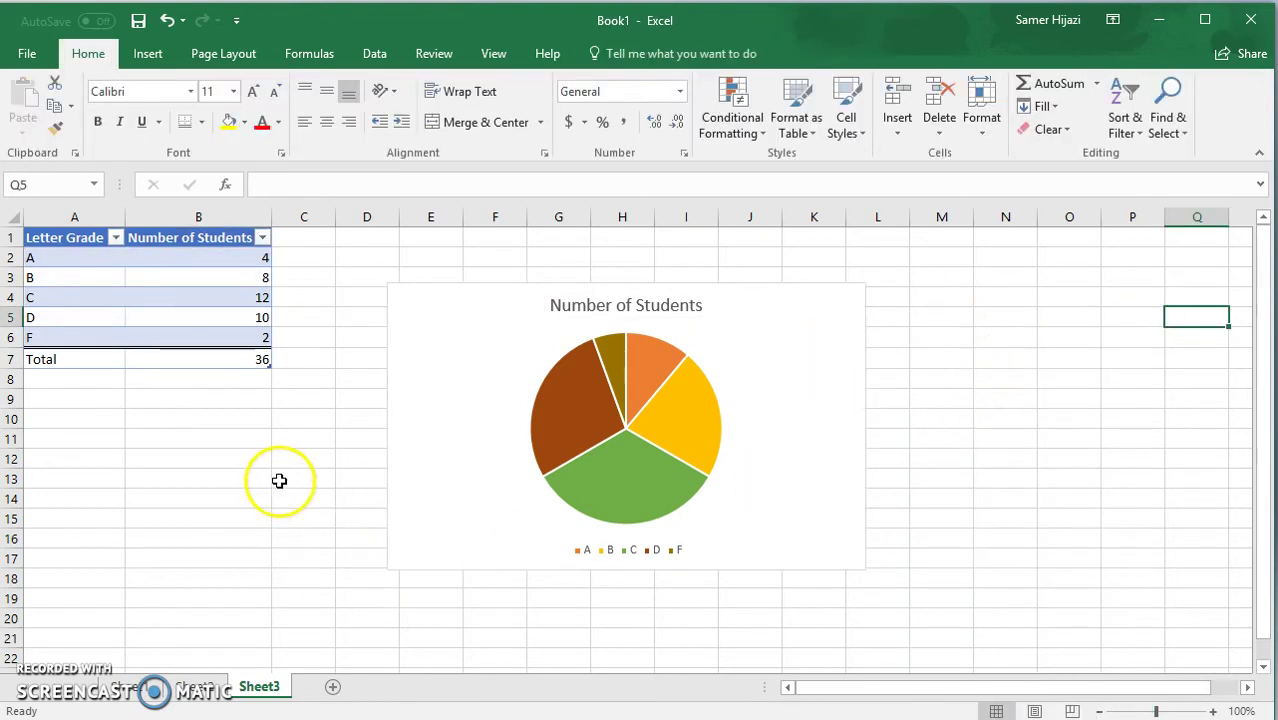
{"action": "left_click", "coordinate": [240, 436]}
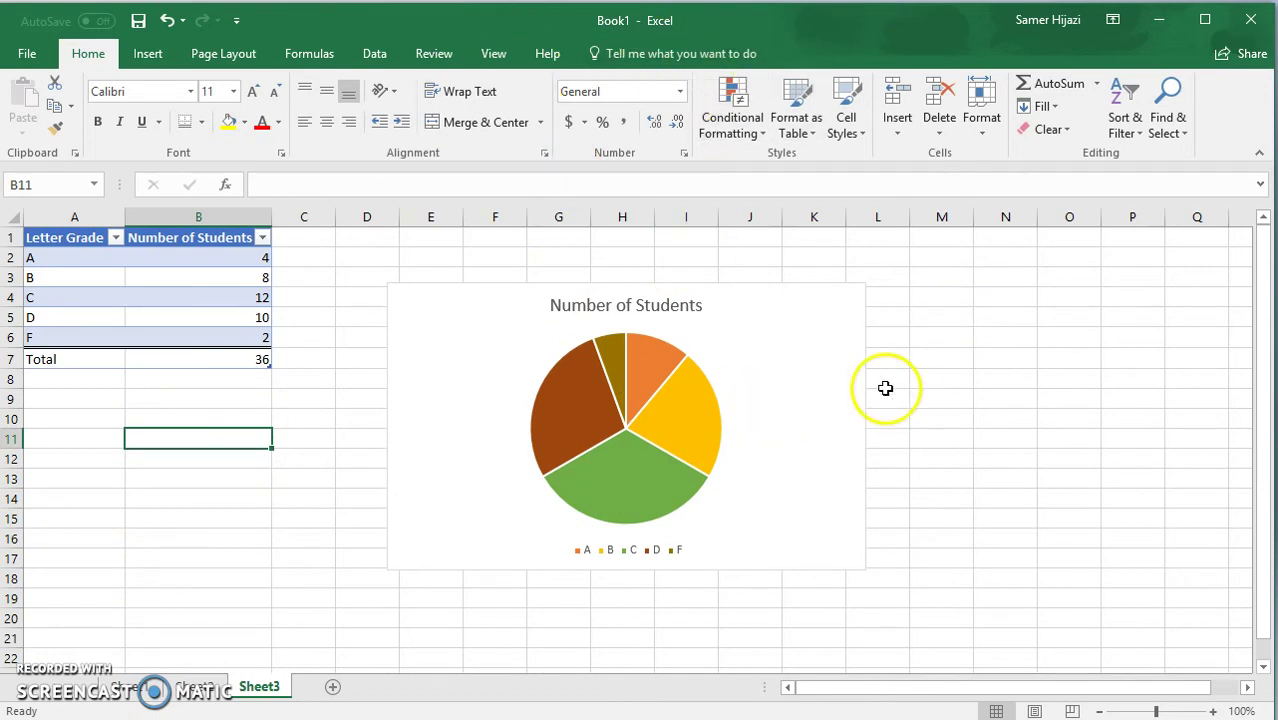
Step: Fill the chart area with a light blue-gray theme color and give it a dark orange outline
{"action": "left_click", "coordinate": [820, 360]}
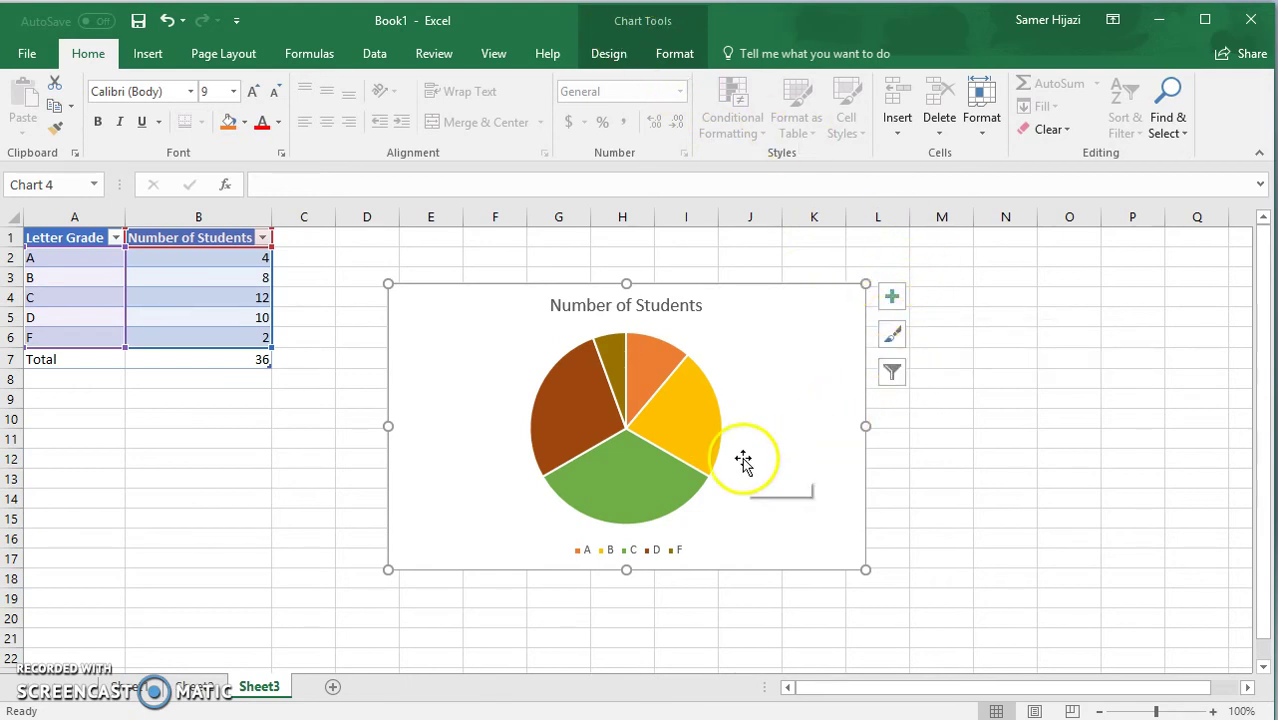
{"action": "mouse_move", "coordinate": [701, 418]}
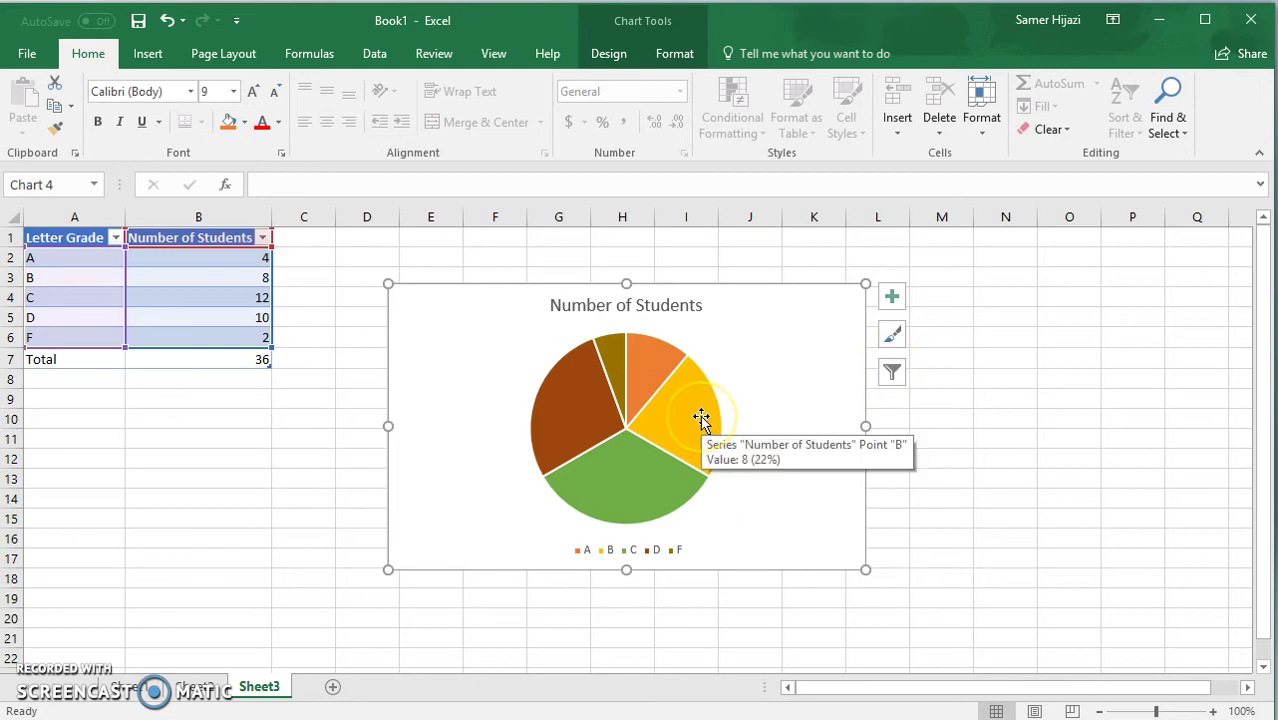
{"action": "right_click", "coordinate": [772, 381]}
{"action": "left_click", "coordinate": [777, 469]}
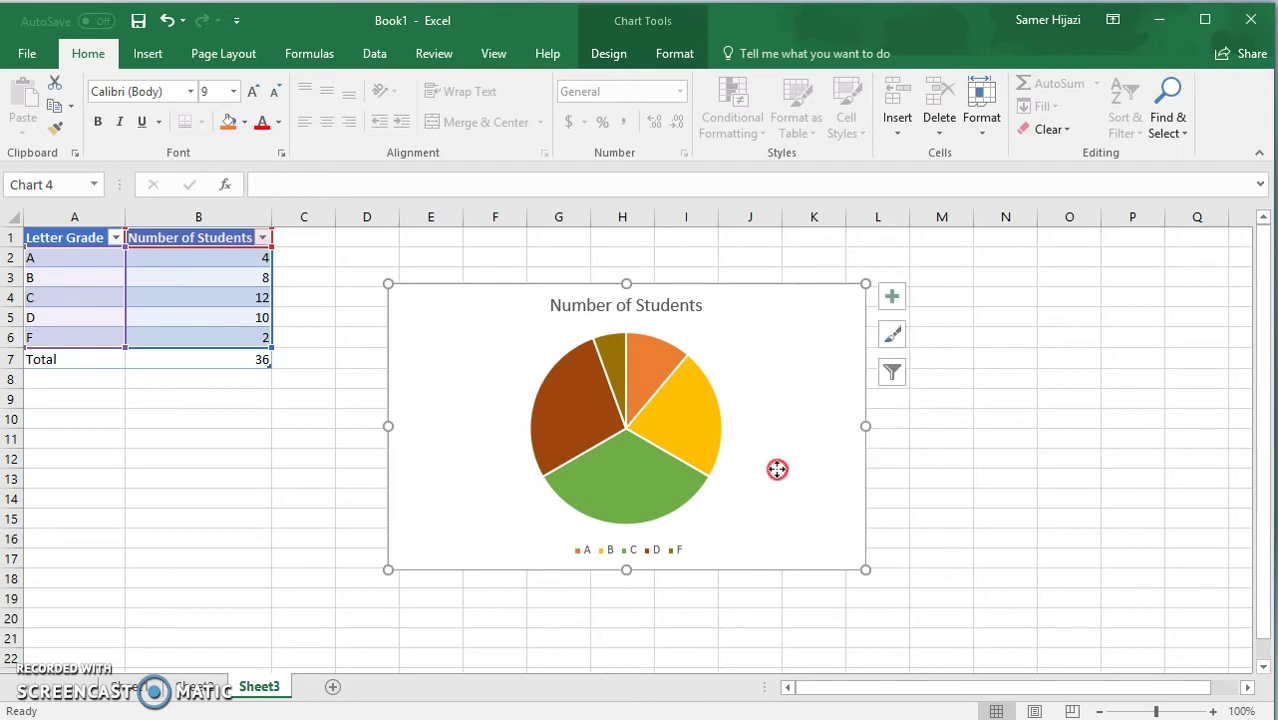
{"action": "right_click", "coordinate": [777, 469]}
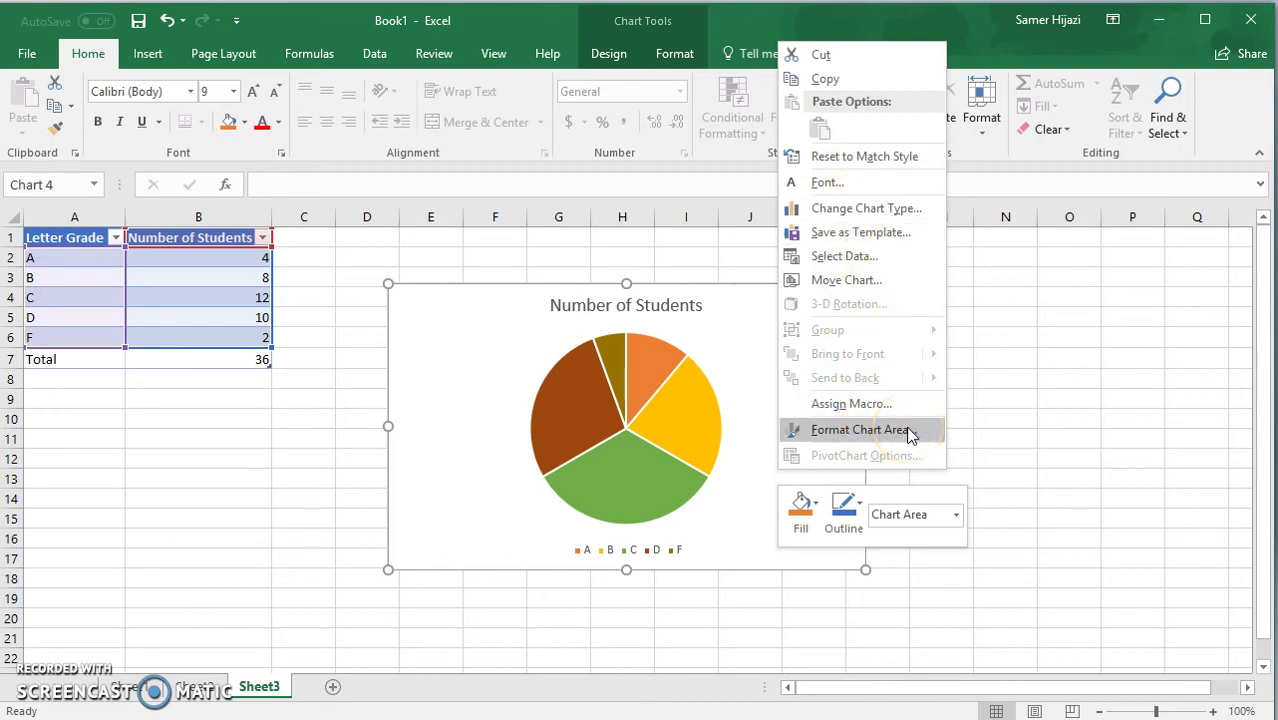
{"action": "left_click", "coordinate": [816, 503]}
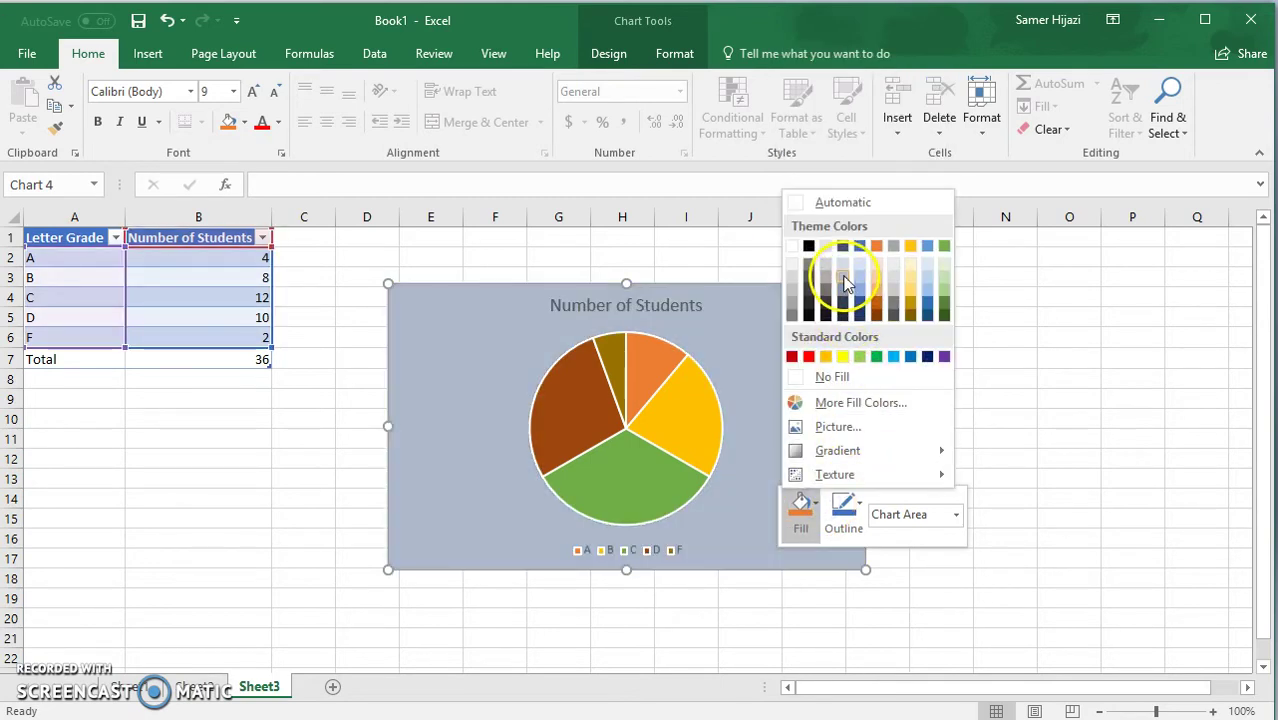
{"action": "key", "text": "Escape"}
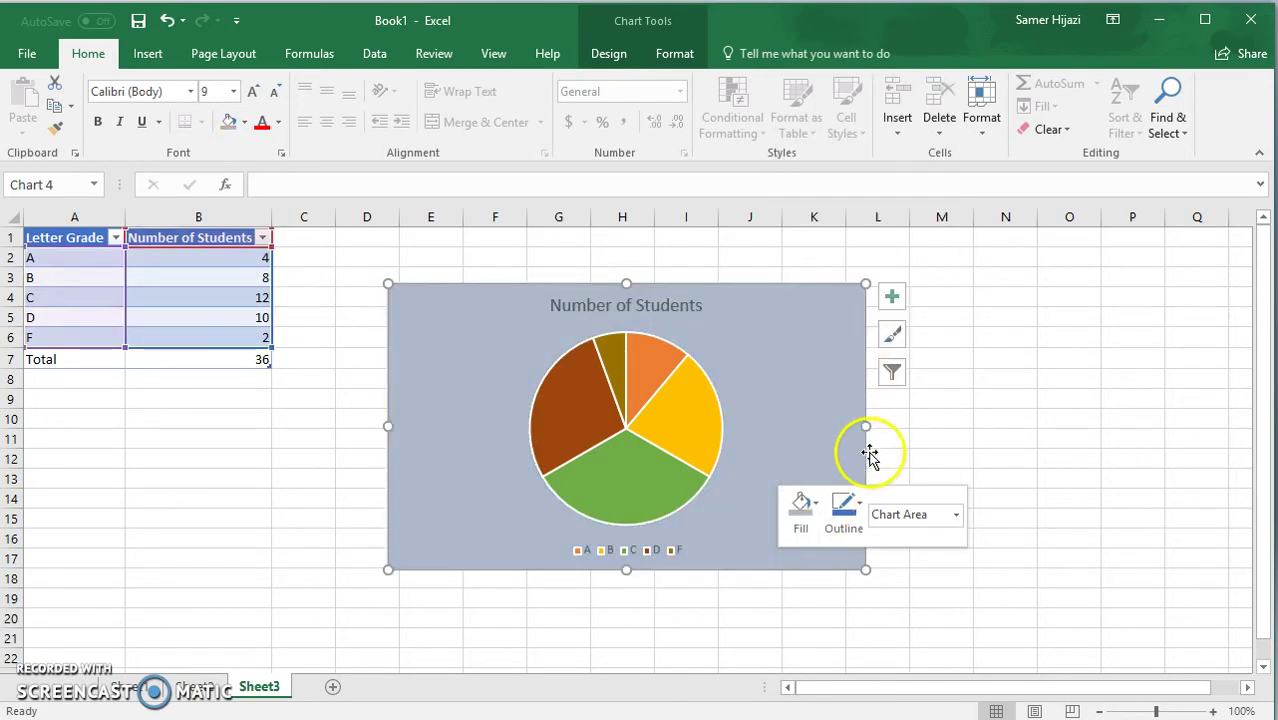
{"action": "left_click", "coordinate": [848, 506]}
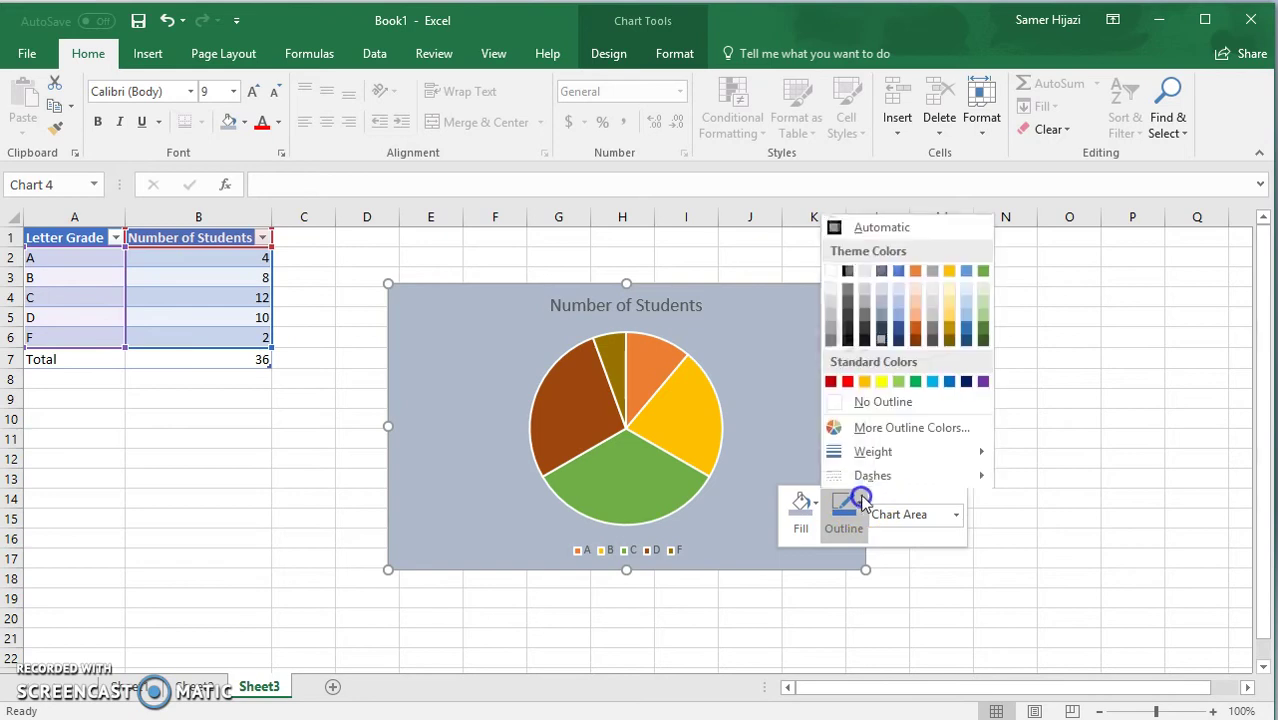
{"action": "left_click", "coordinate": [915, 321]}
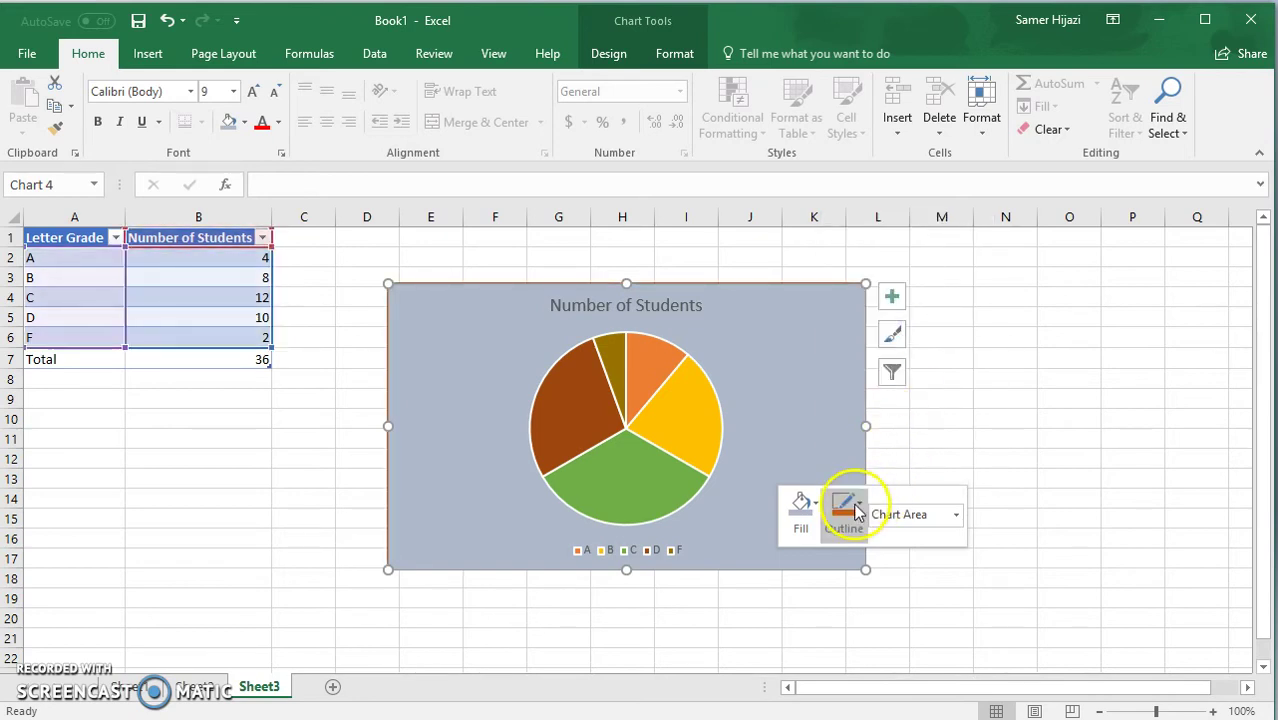
{"action": "right_click", "coordinate": [796, 411]}
{"action": "right_click", "coordinate": [779, 387]}
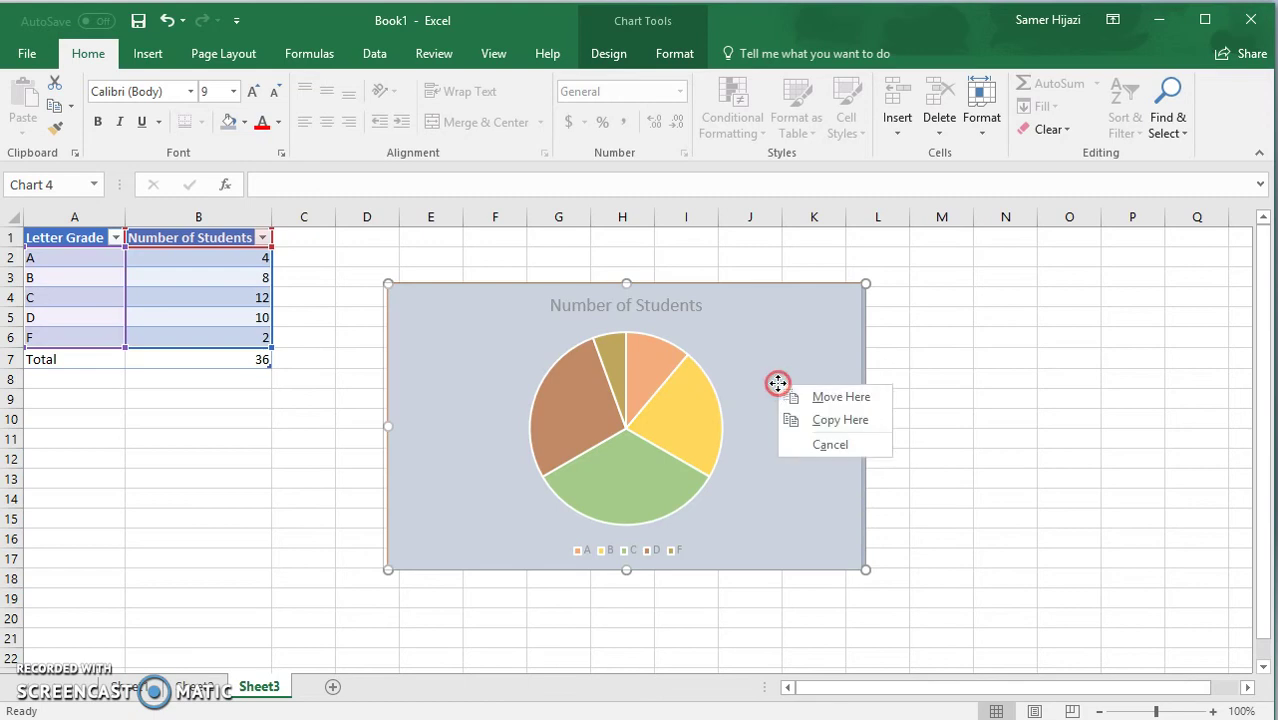
{"action": "left_click", "coordinate": [758, 365]}
{"action": "right_click", "coordinate": [758, 365]}
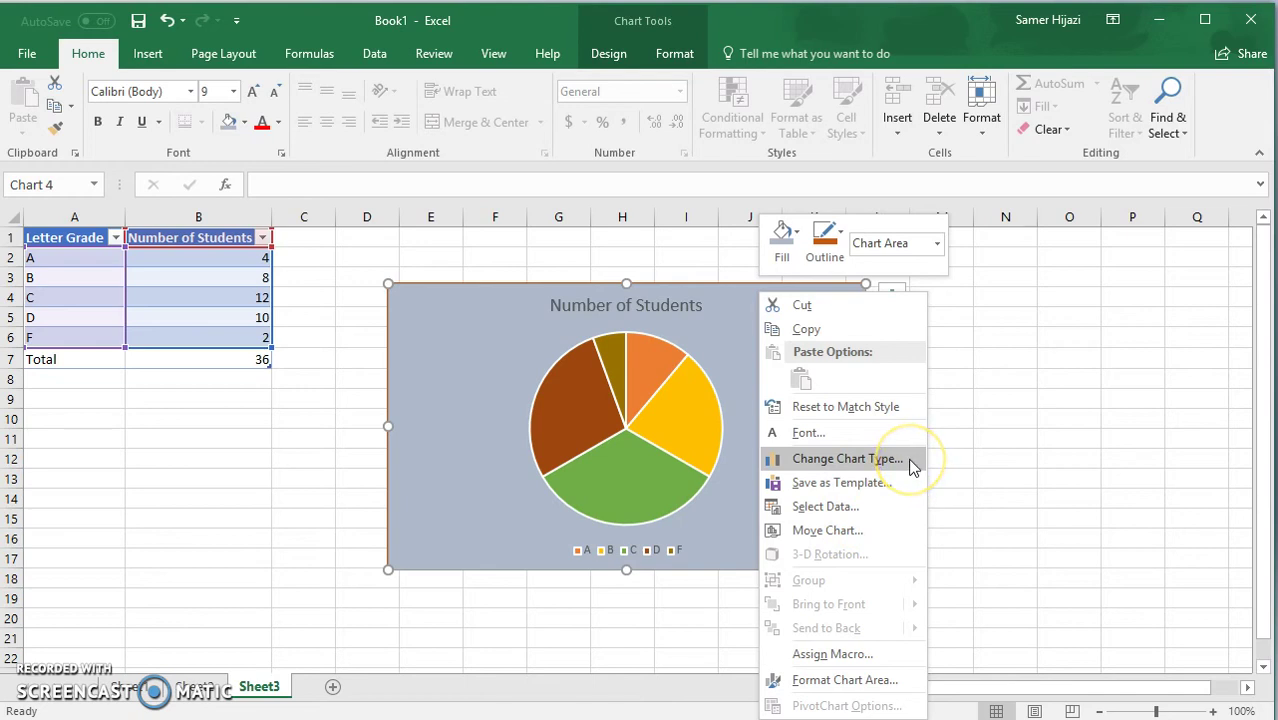
{"action": "left_click", "coordinate": [730, 348]}
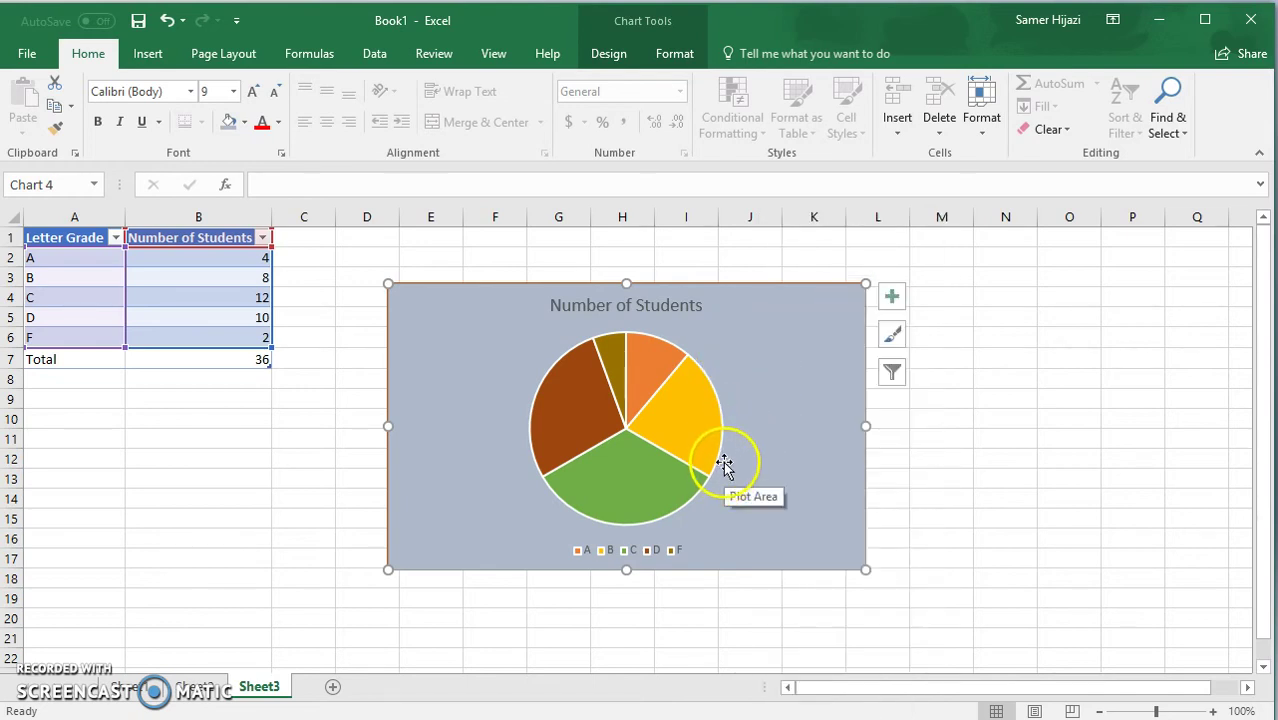
Step: Pull the yellow B slice away from the pie and move it back into place
{"action": "mouse_move", "coordinate": [677, 418]}
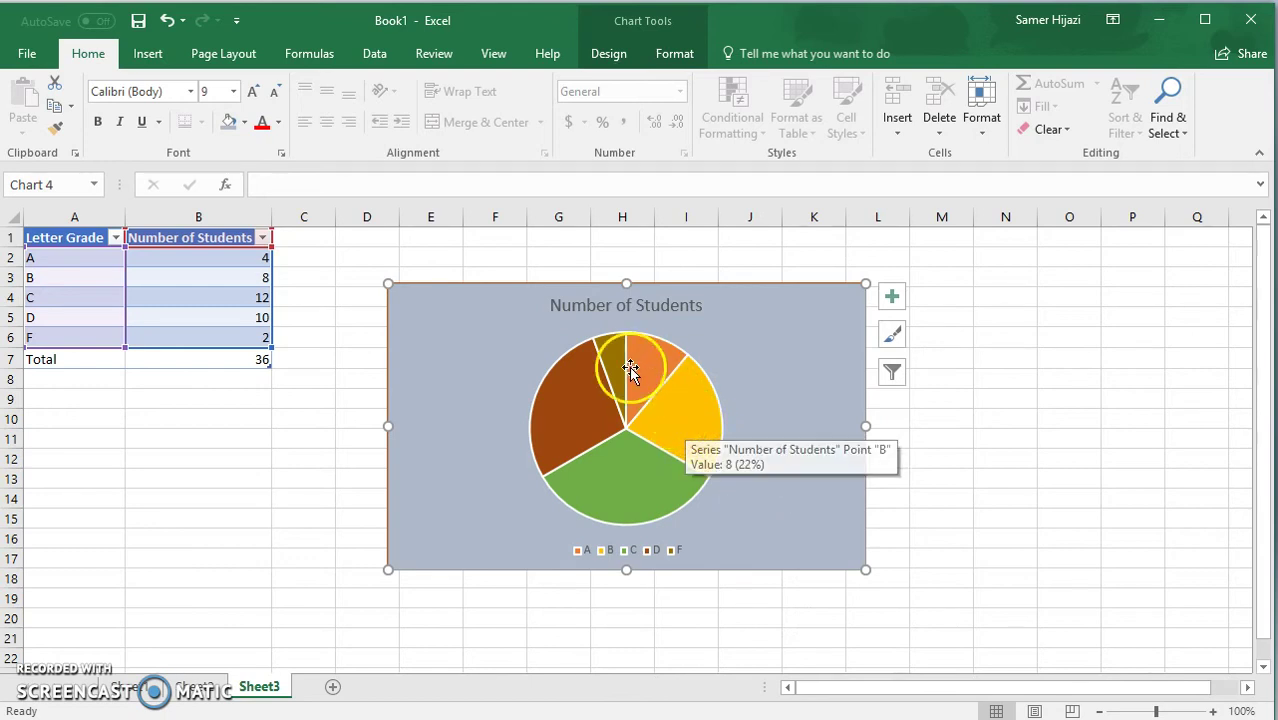
{"action": "right_click", "coordinate": [657, 426]}
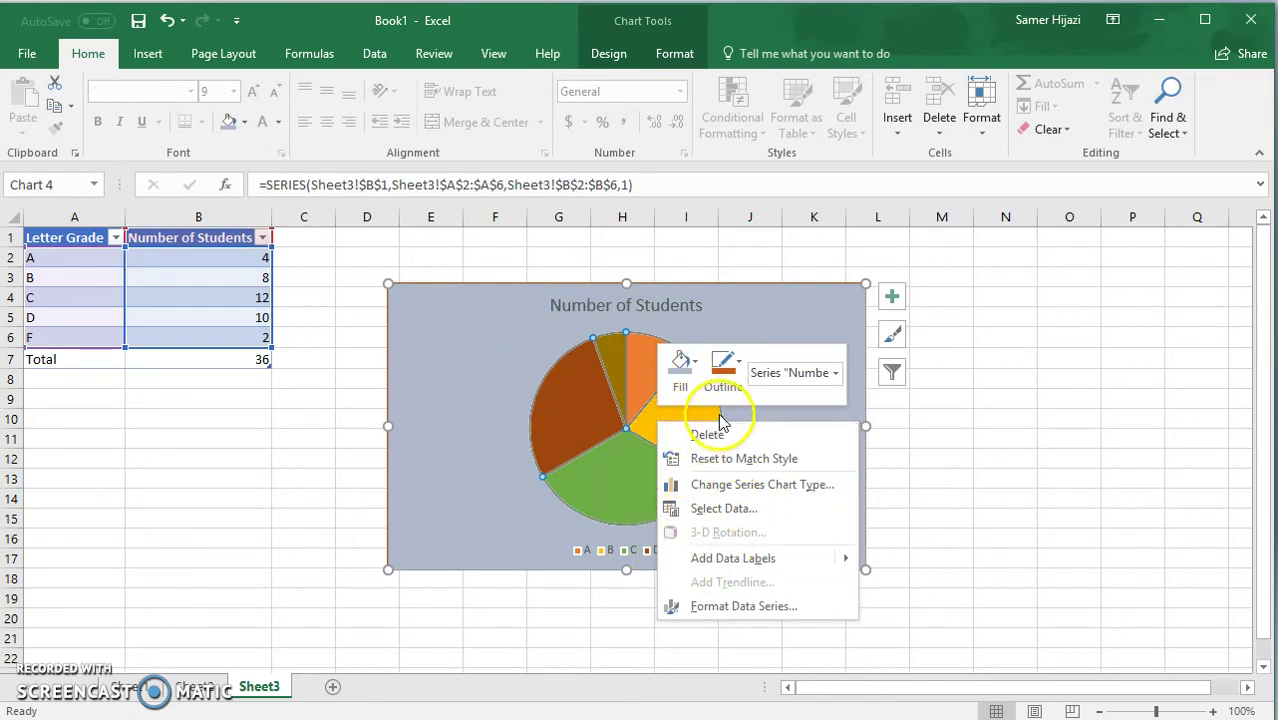
{"action": "left_click", "coordinate": [577, 421]}
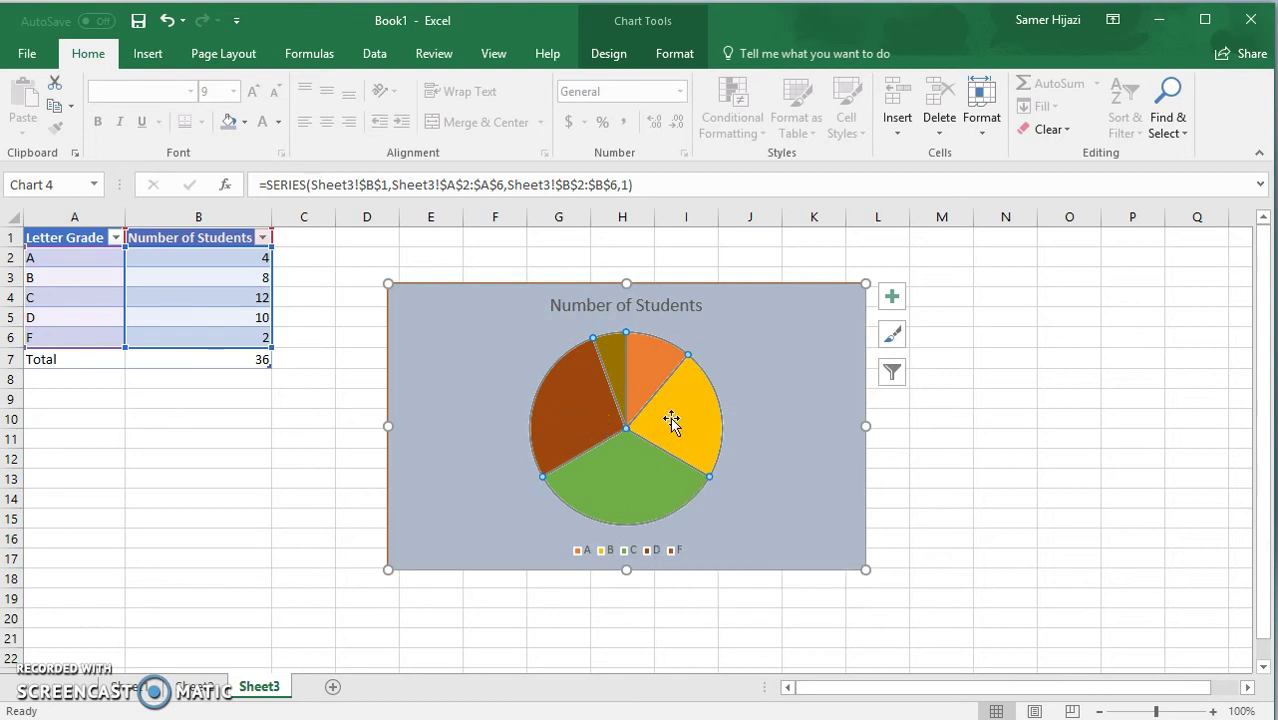
{"action": "left_click_drag", "start_coordinate": [625, 360], "coordinate": [599, 357]}
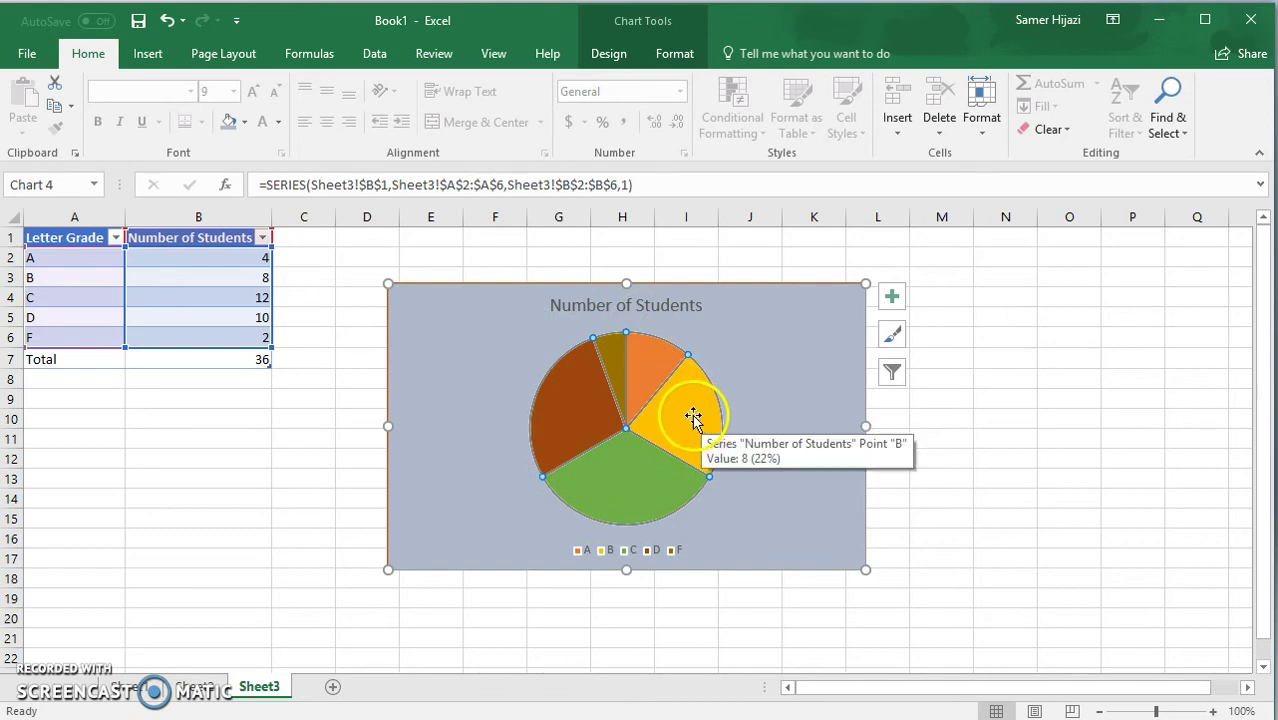
{"action": "left_click_drag", "start_coordinate": [700, 416], "coordinate": [700, 413]}
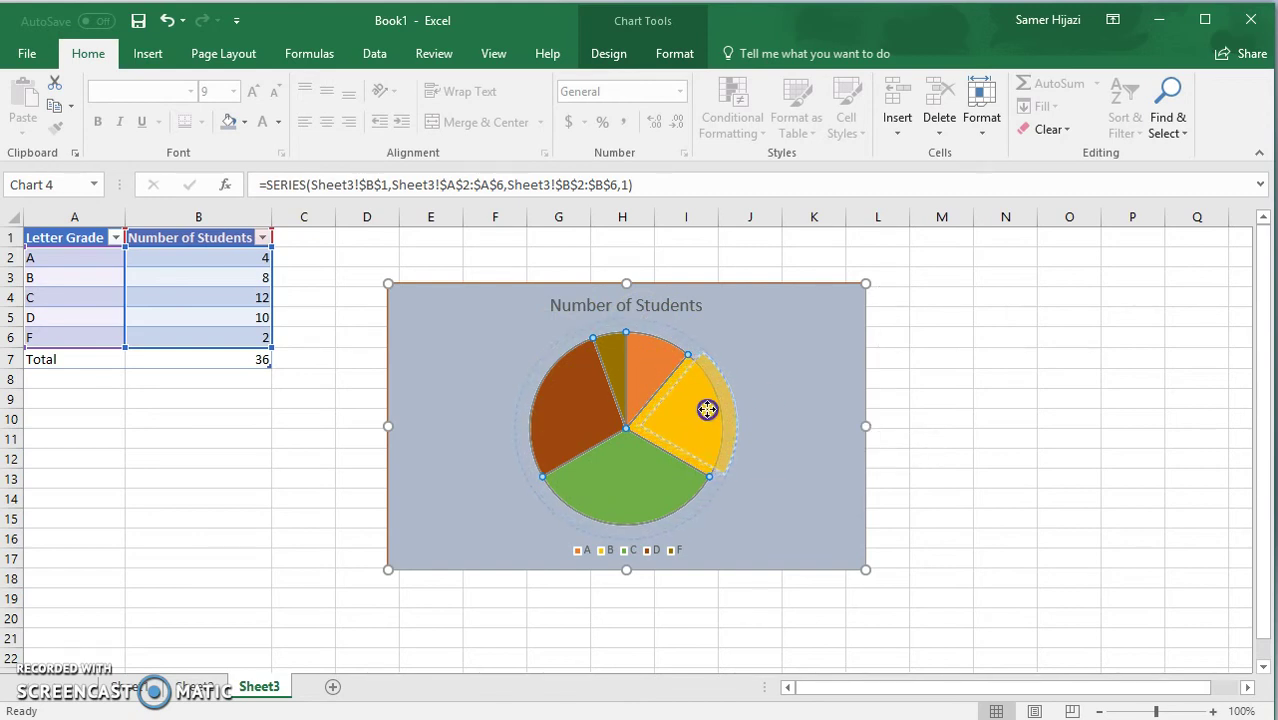
{"action": "left_click_drag", "start_coordinate": [721, 405], "coordinate": [722, 408]}
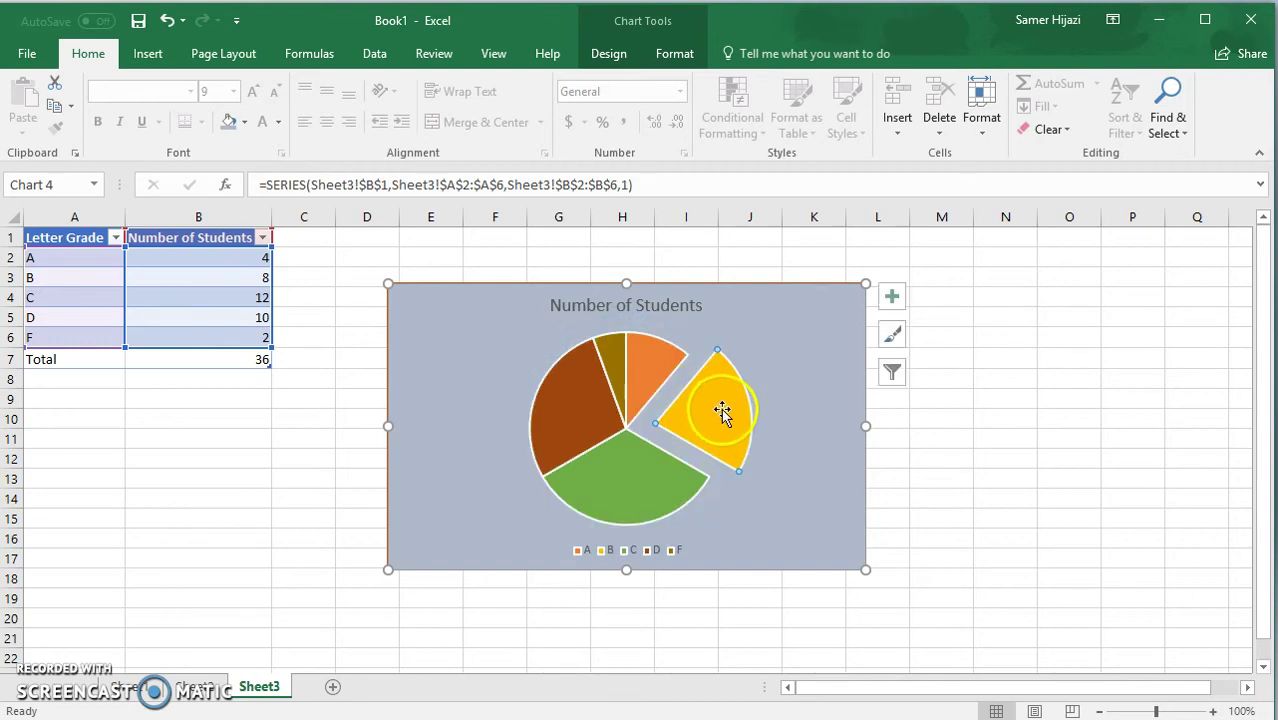
{"action": "left_click_drag", "start_coordinate": [721, 411], "coordinate": [690, 415]}
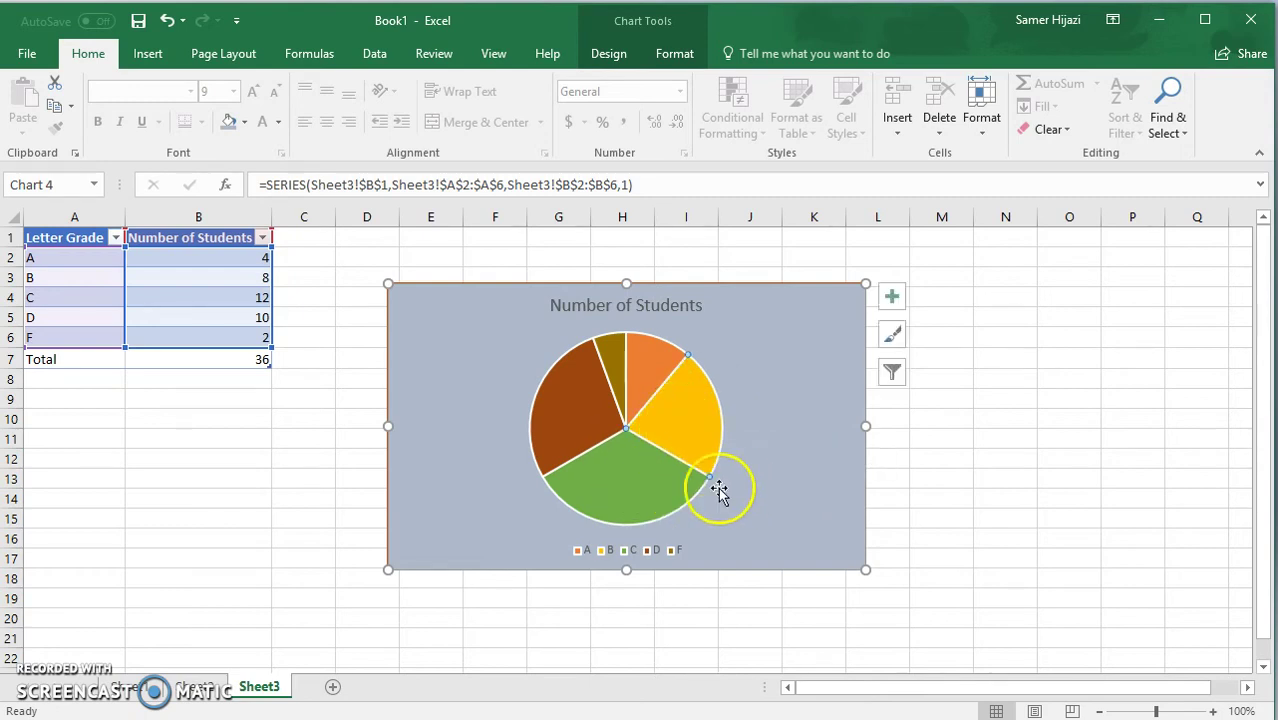
Step: Add a data label to the green C slice and open the data label formatting options
{"action": "right_click", "coordinate": [629, 480]}
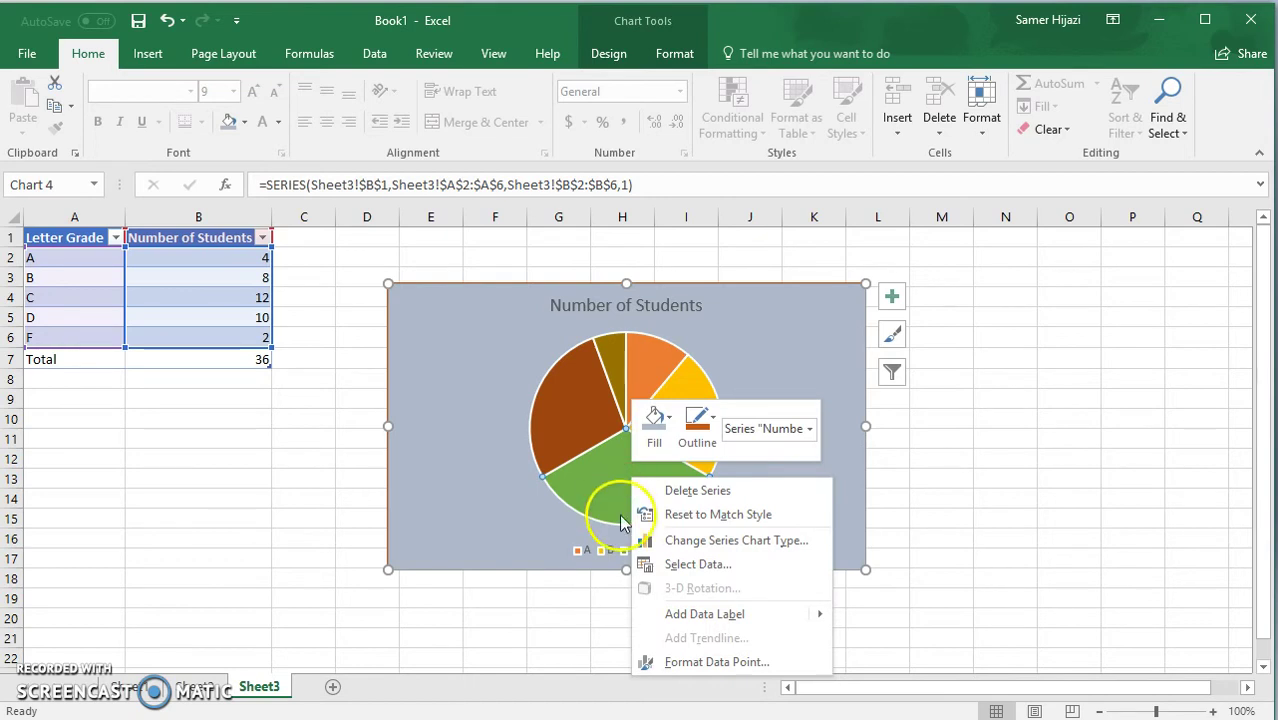
{"action": "left_click", "coordinate": [760, 617]}
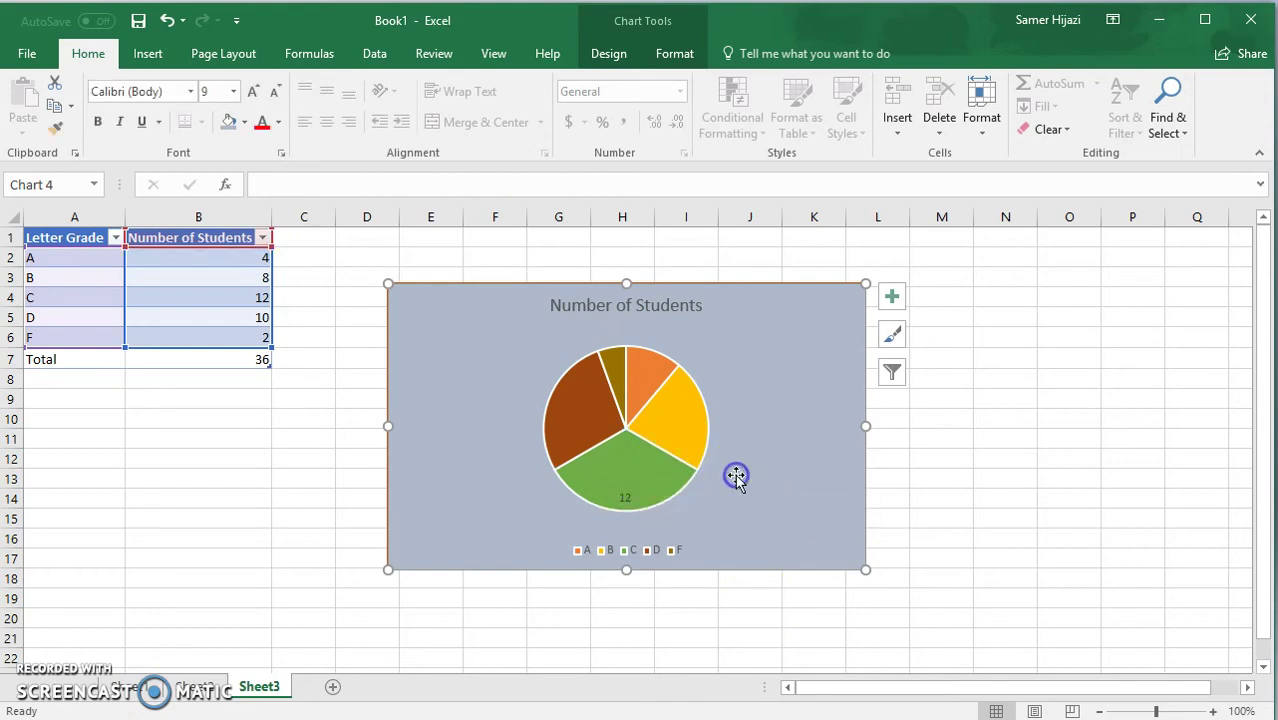
{"action": "right_click", "coordinate": [680, 421]}
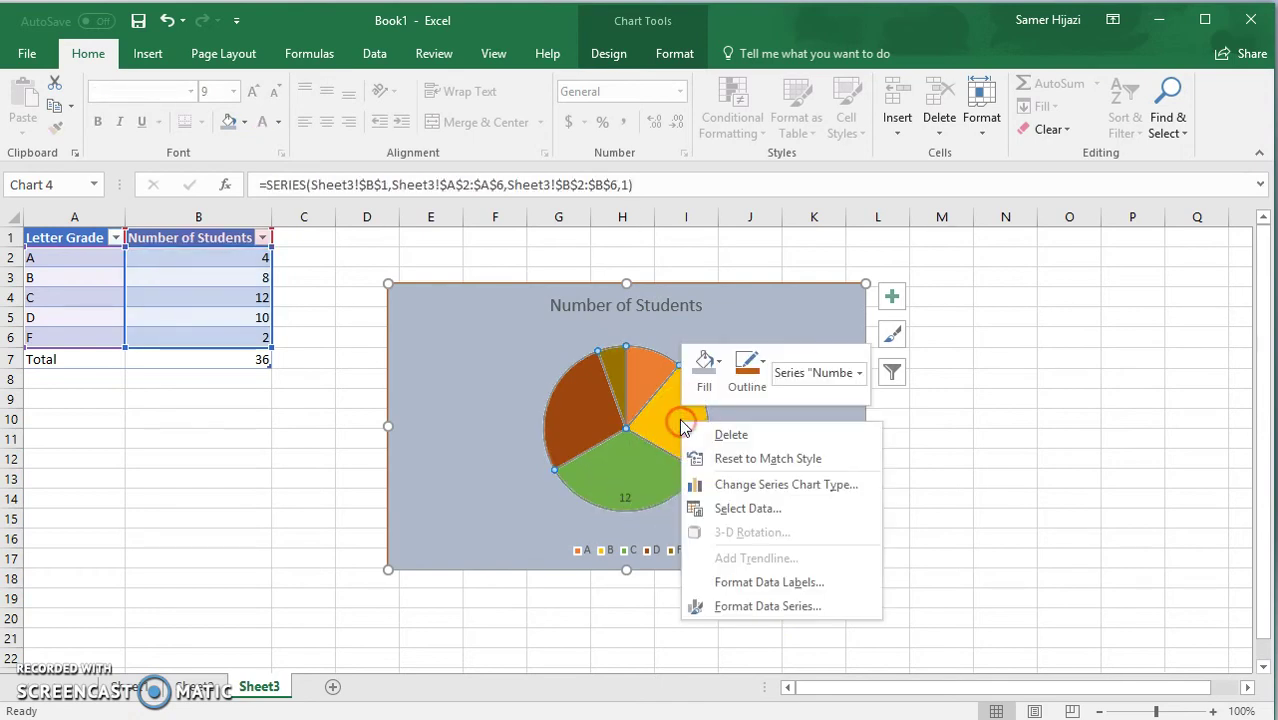
{"action": "left_click", "coordinate": [805, 582]}
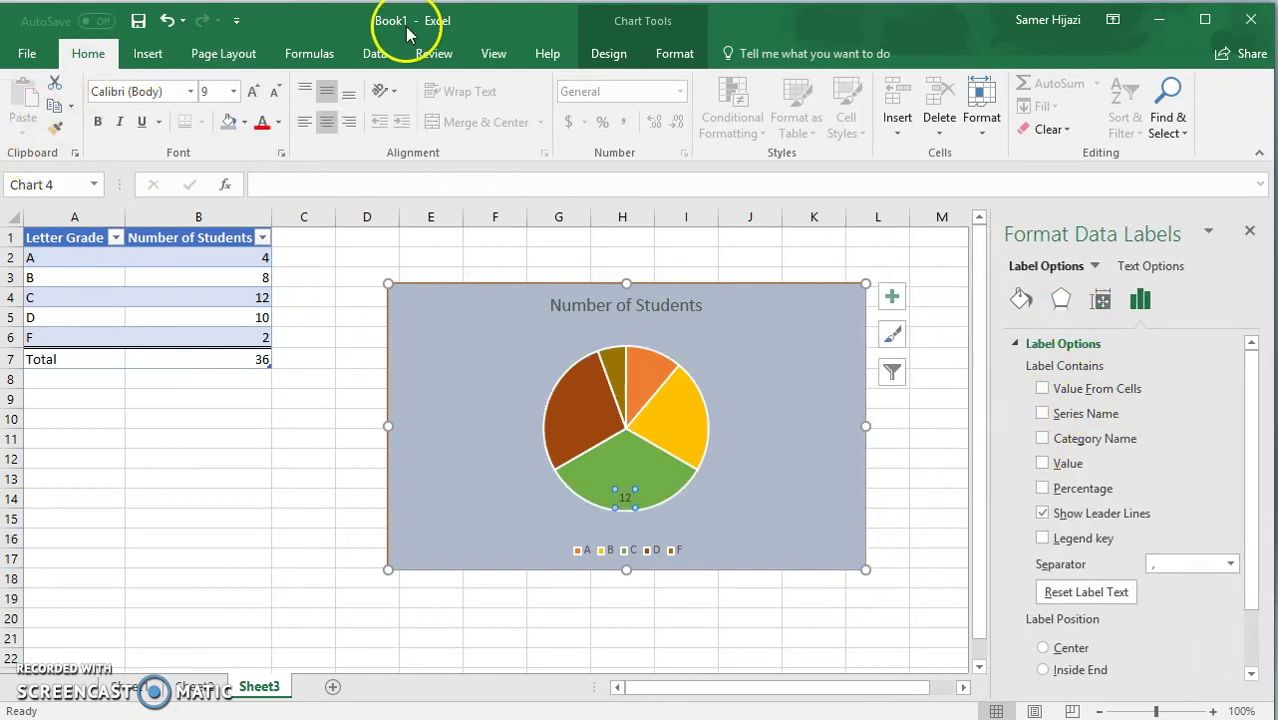
{"action": "left_click", "coordinate": [608, 50]}
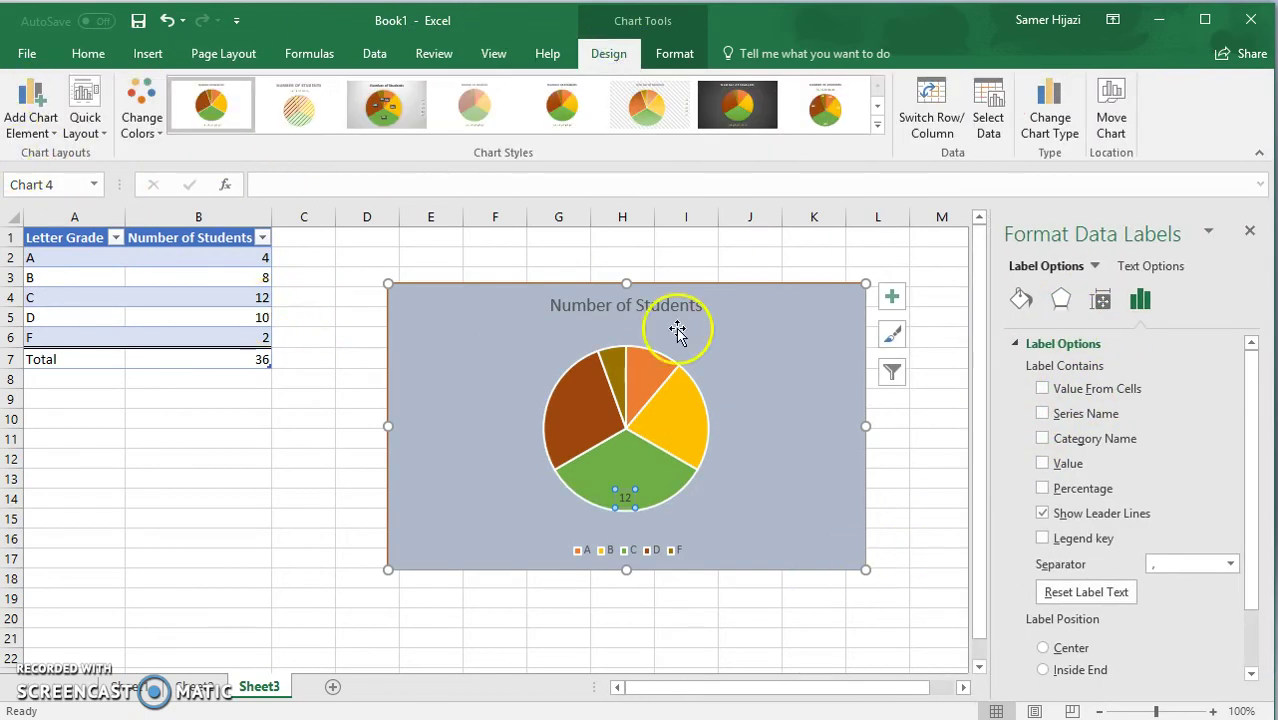
Step: Make the pie's data labels show only the percentage, trying the category name and removing it along with the value
{"action": "left_click", "coordinate": [1042, 489]}
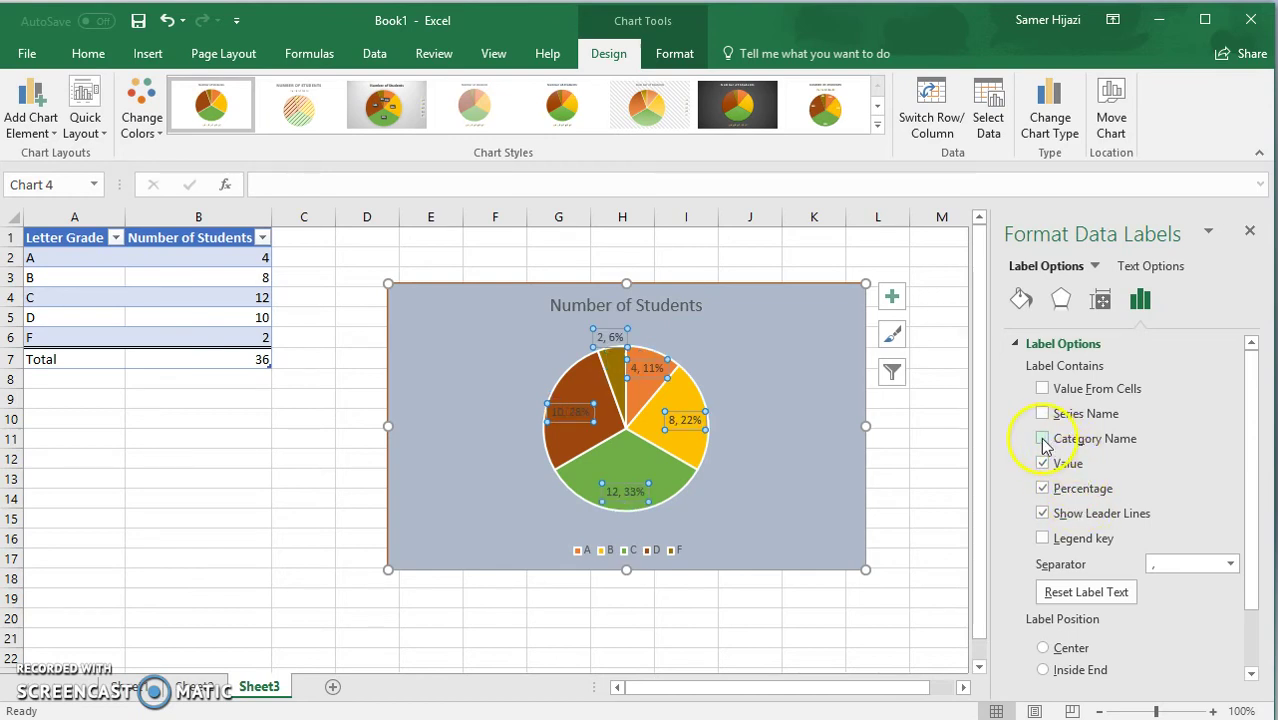
{"action": "left_click", "coordinate": [1042, 440]}
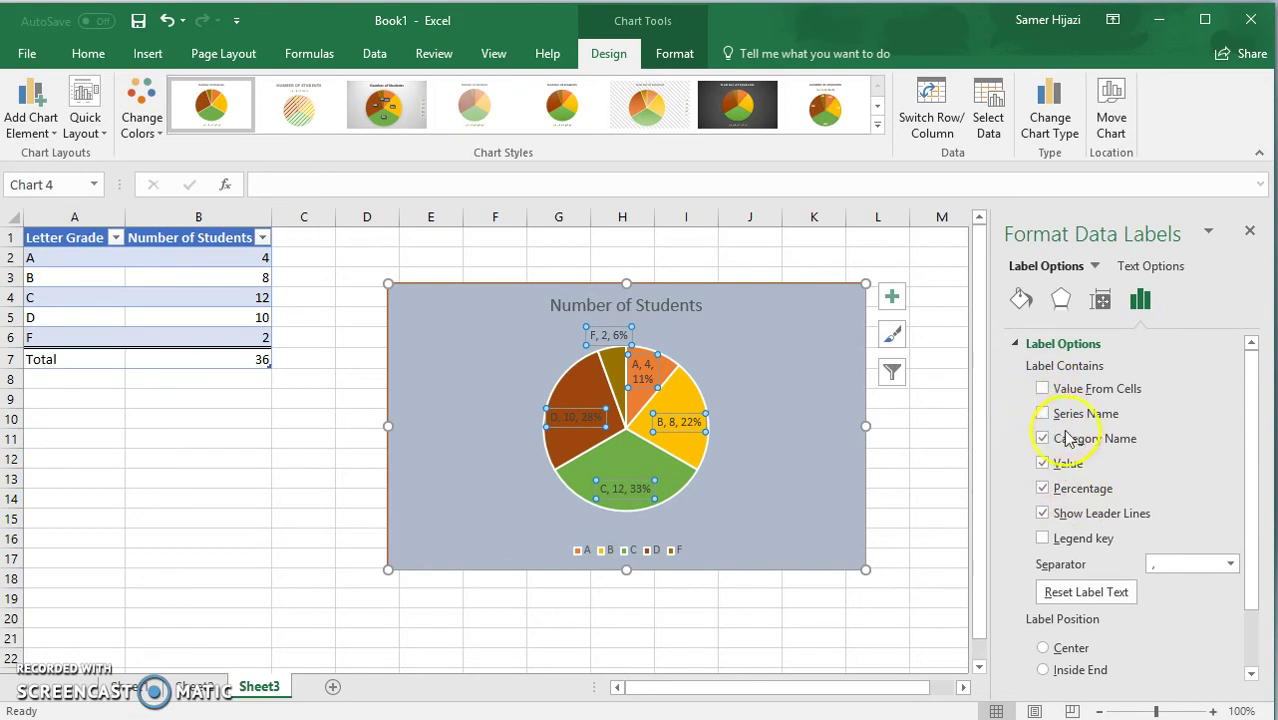
{"action": "left_click", "coordinate": [1042, 440]}
{"action": "left_click", "coordinate": [1042, 464]}
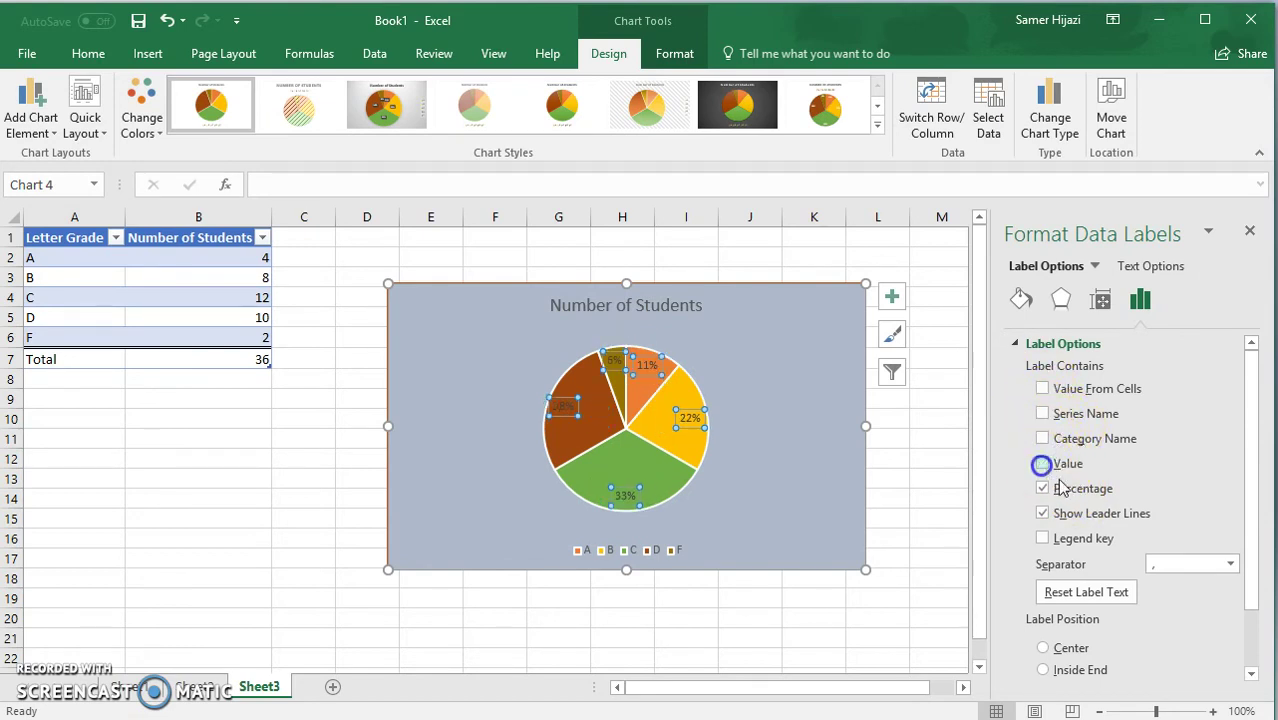
{"action": "left_click", "coordinate": [1143, 500]}
Step: Try the Center and Inside End label positions, and settle on Outside End for the percentage labels
{"action": "left_click_drag", "start_coordinate": [1261, 430], "coordinate": [1265, 485]}
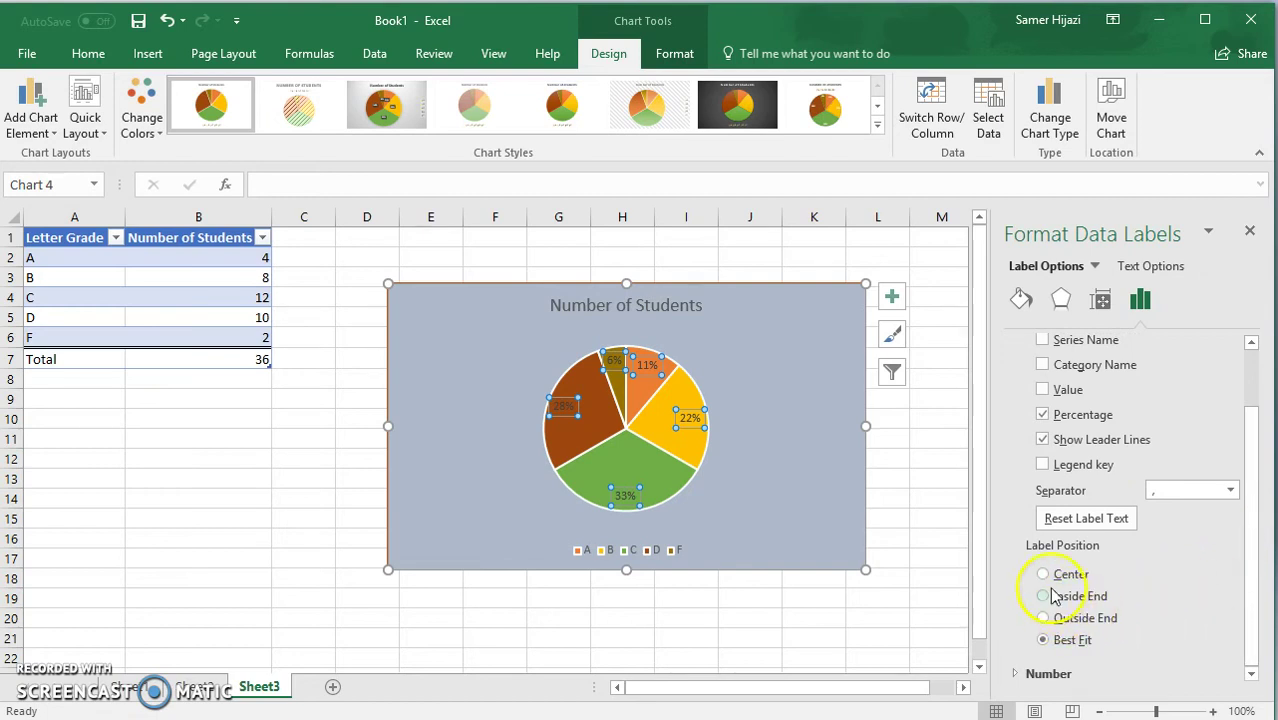
{"action": "left_click", "coordinate": [1044, 576]}
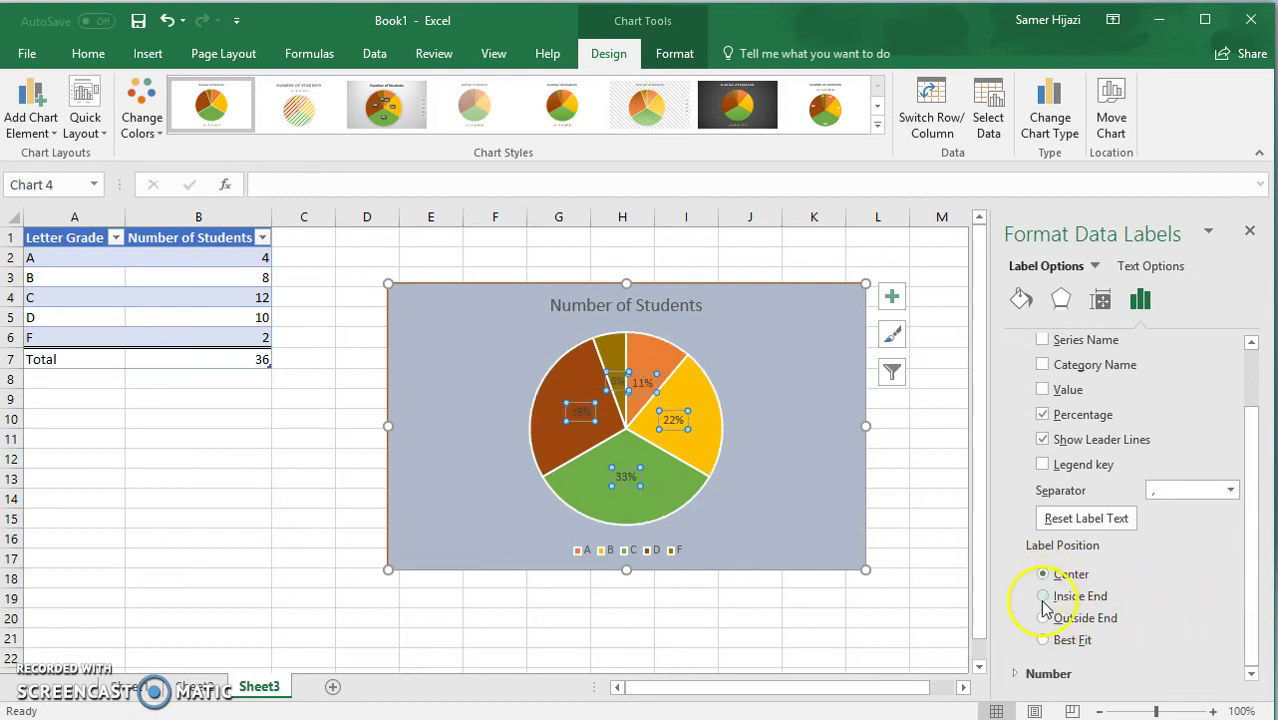
{"action": "left_click", "coordinate": [1043, 597]}
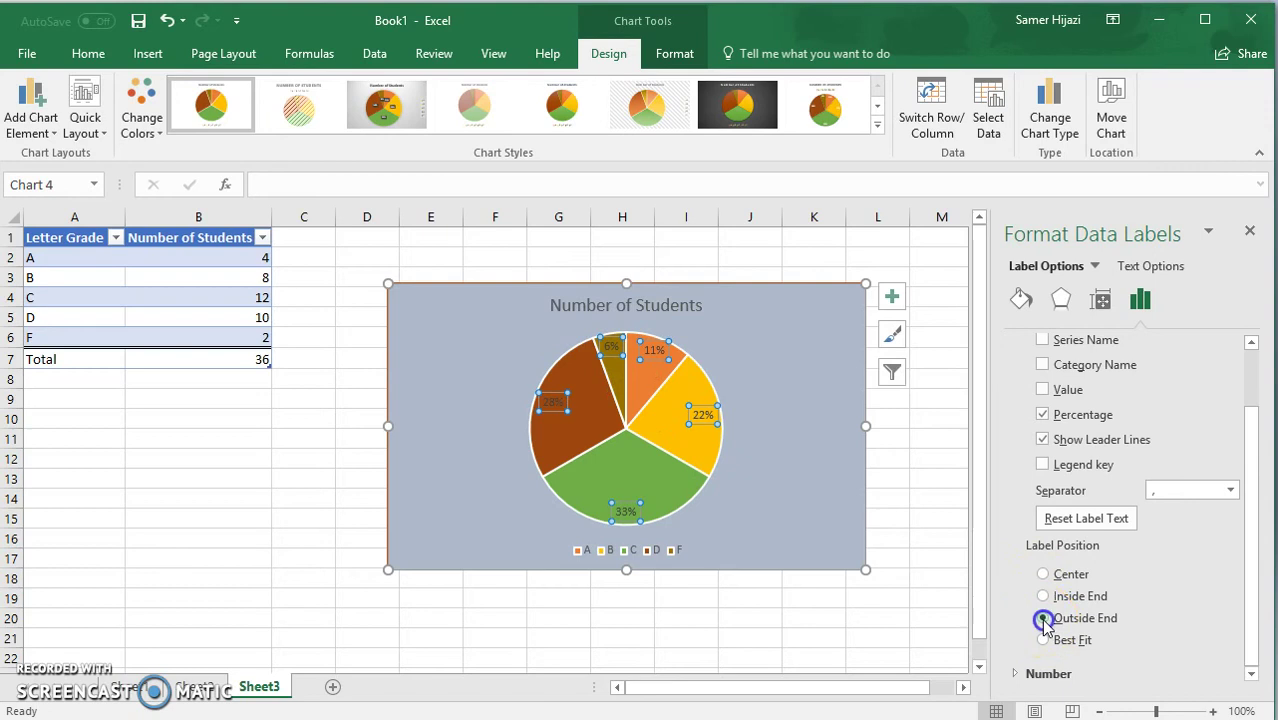
{"action": "left_click", "coordinate": [1043, 618]}
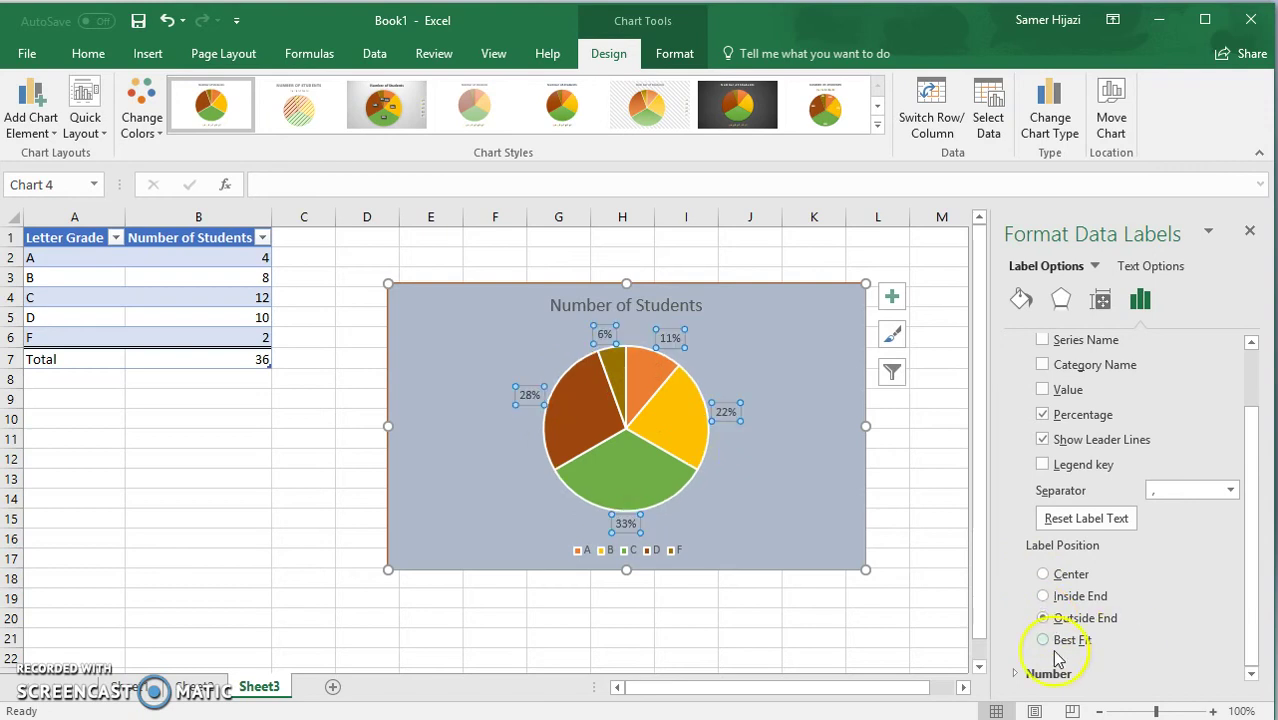
Step: Set the data labels' number format to Percentage with 1 decimal place
{"action": "left_click", "coordinate": [1250, 569]}
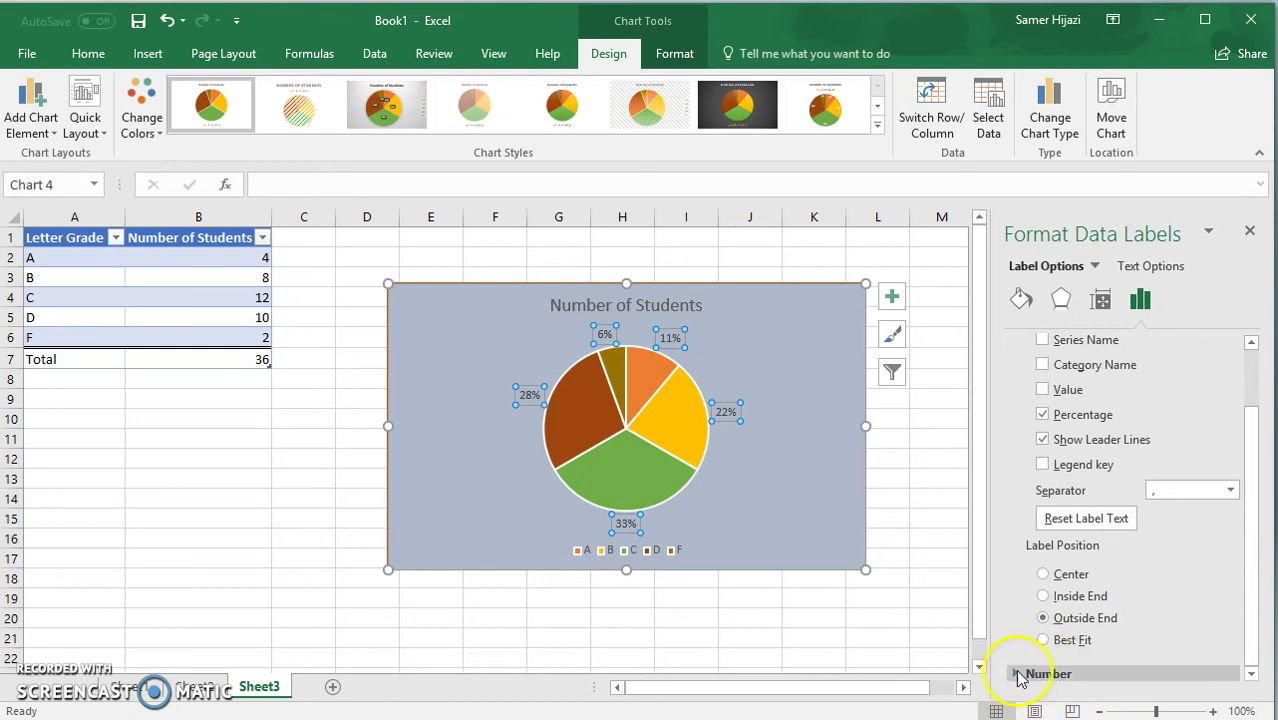
{"action": "left_click", "coordinate": [1016, 678]}
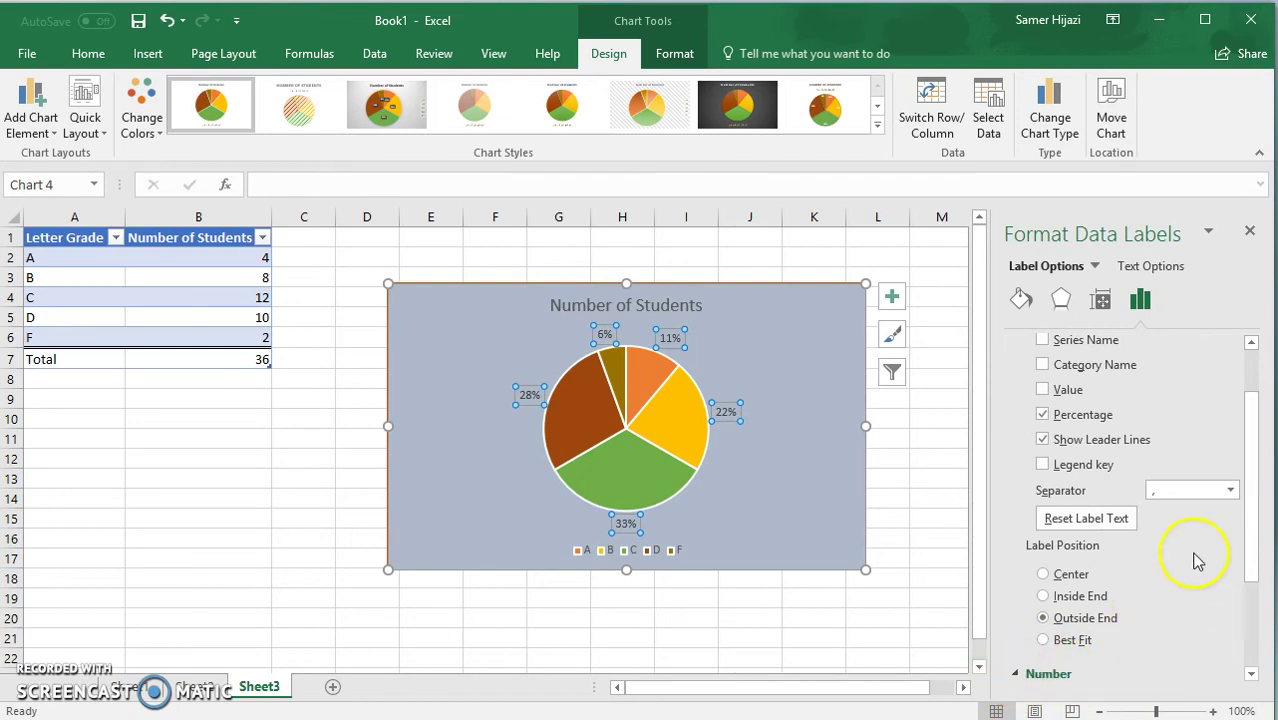
{"action": "left_click_drag", "start_coordinate": [1247, 422], "coordinate": [1247, 589]}
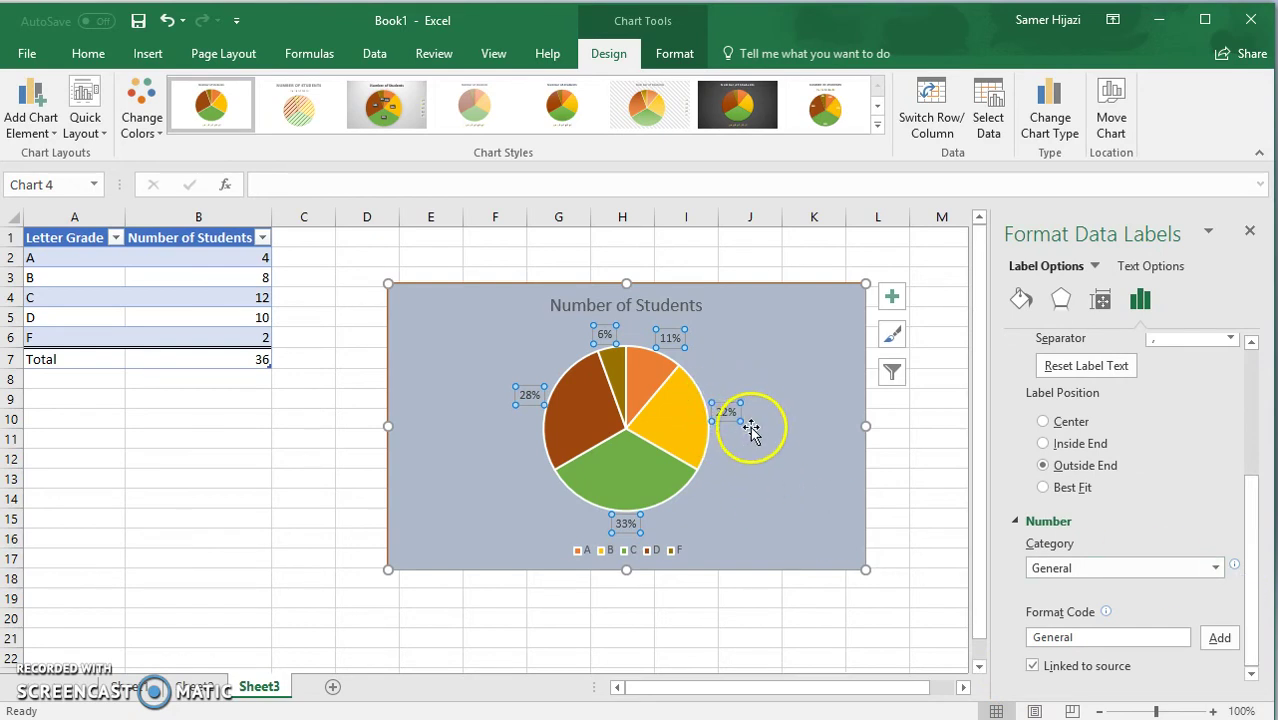
{"action": "left_click", "coordinate": [1214, 567]}
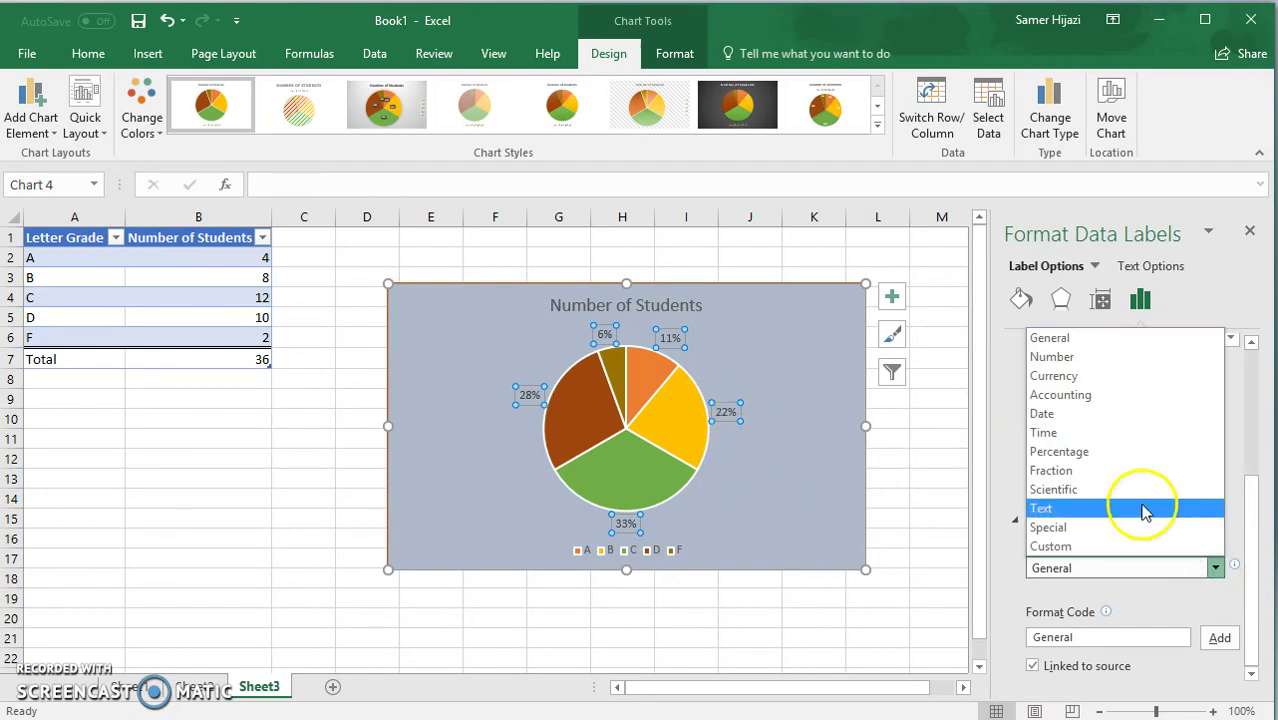
{"action": "left_click", "coordinate": [1085, 455]}
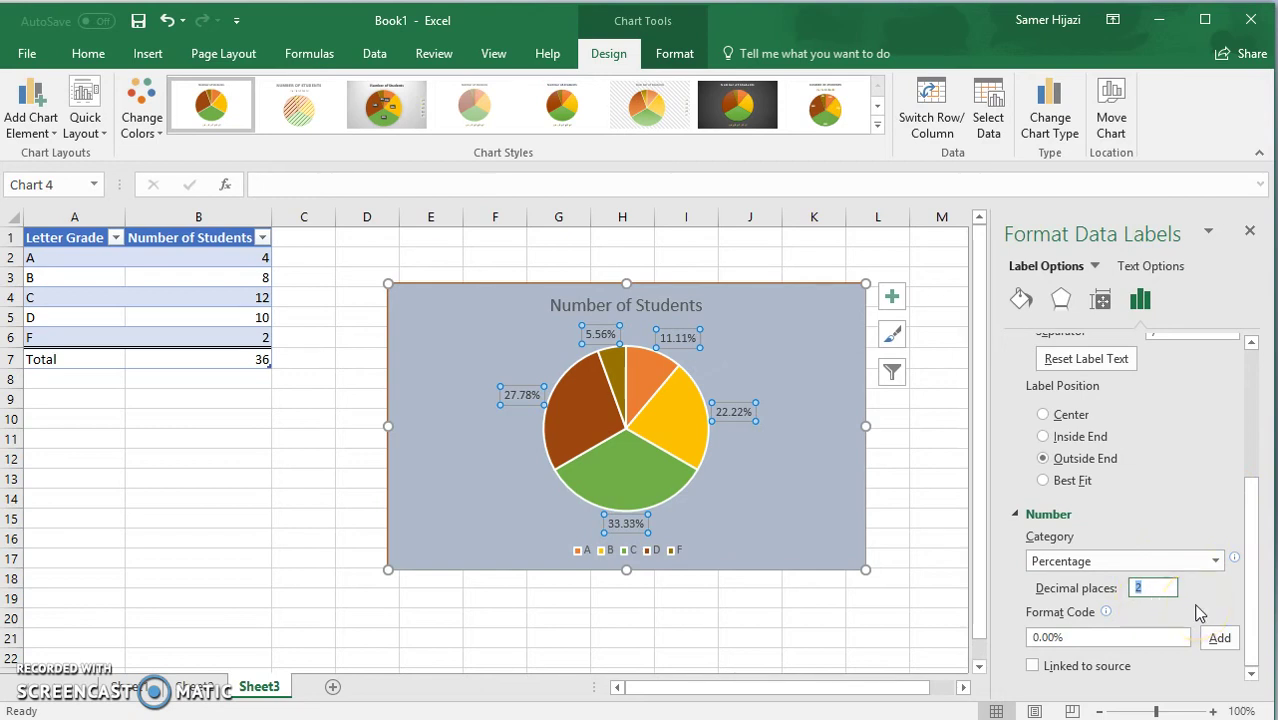
{"action": "left_click", "coordinate": [1227, 640]}
{"action": "left_click_drag", "start_coordinate": [1268, 500], "coordinate": [1203, 332]}
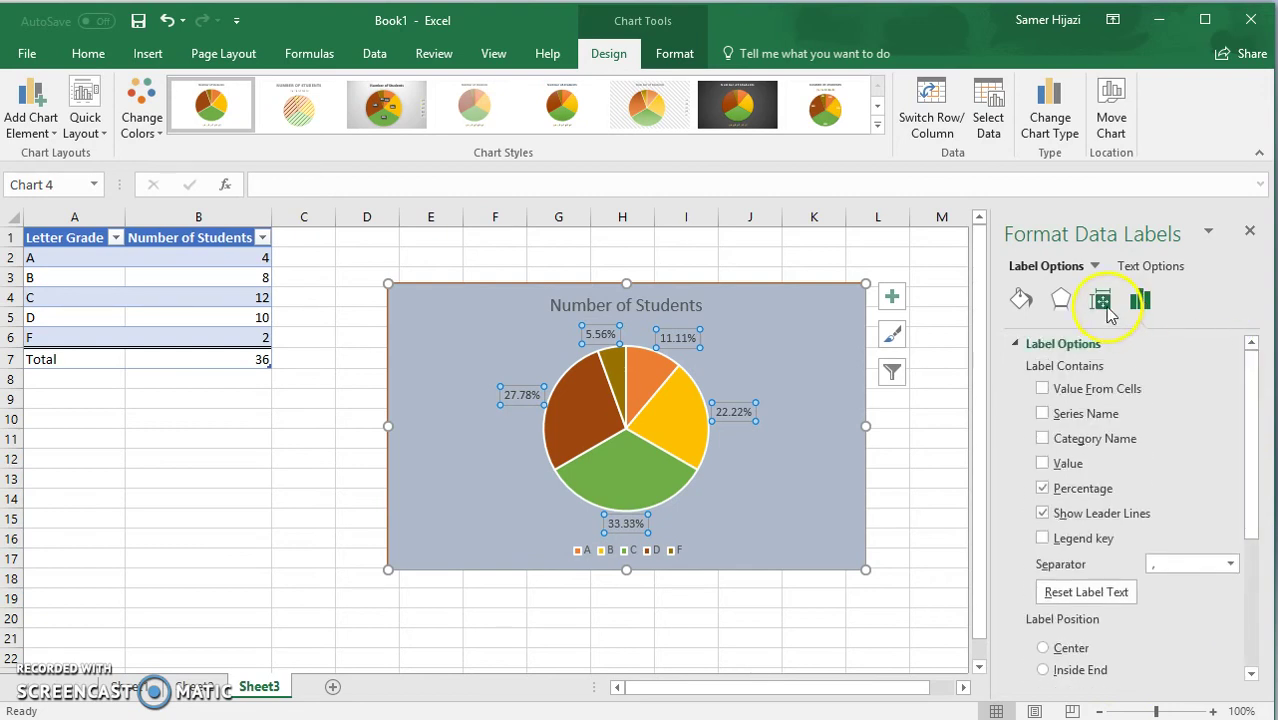
Step: Try a solid fill on the data labels, switch to a gradient fill and shift its first gradient stop inward
{"action": "left_click", "coordinate": [1021, 297]}
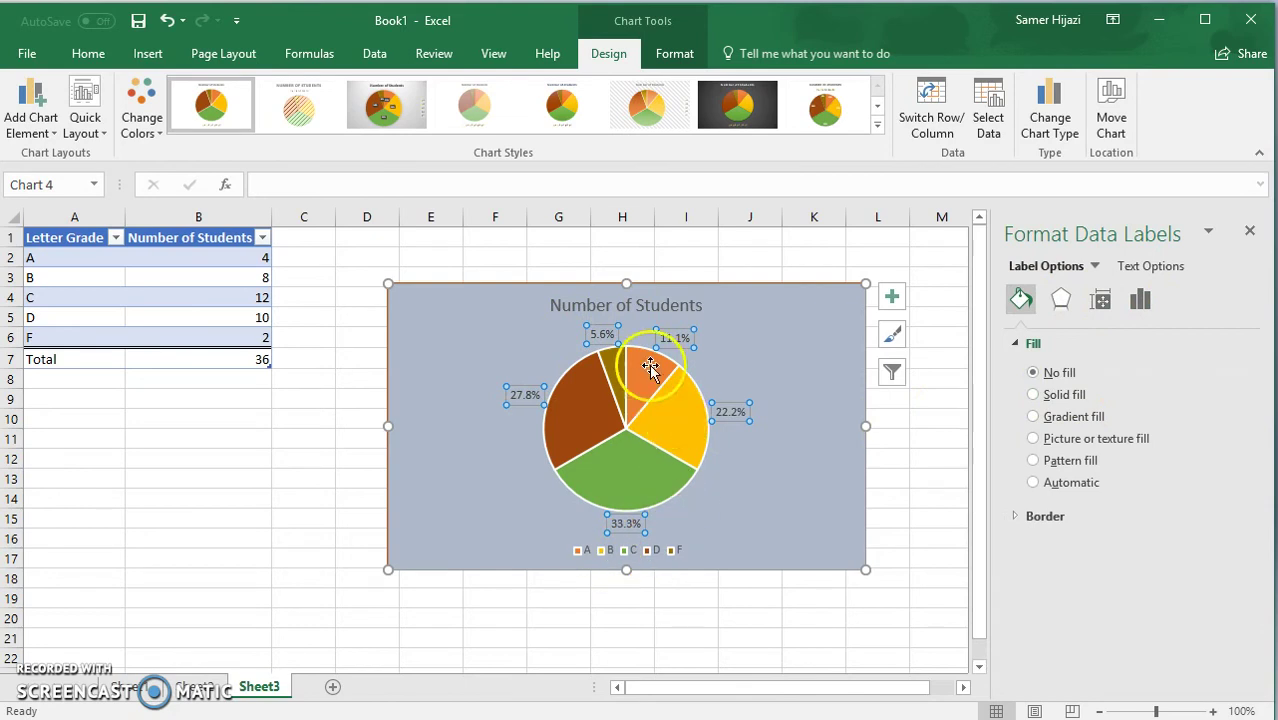
{"action": "left_click", "coordinate": [1033, 394]}
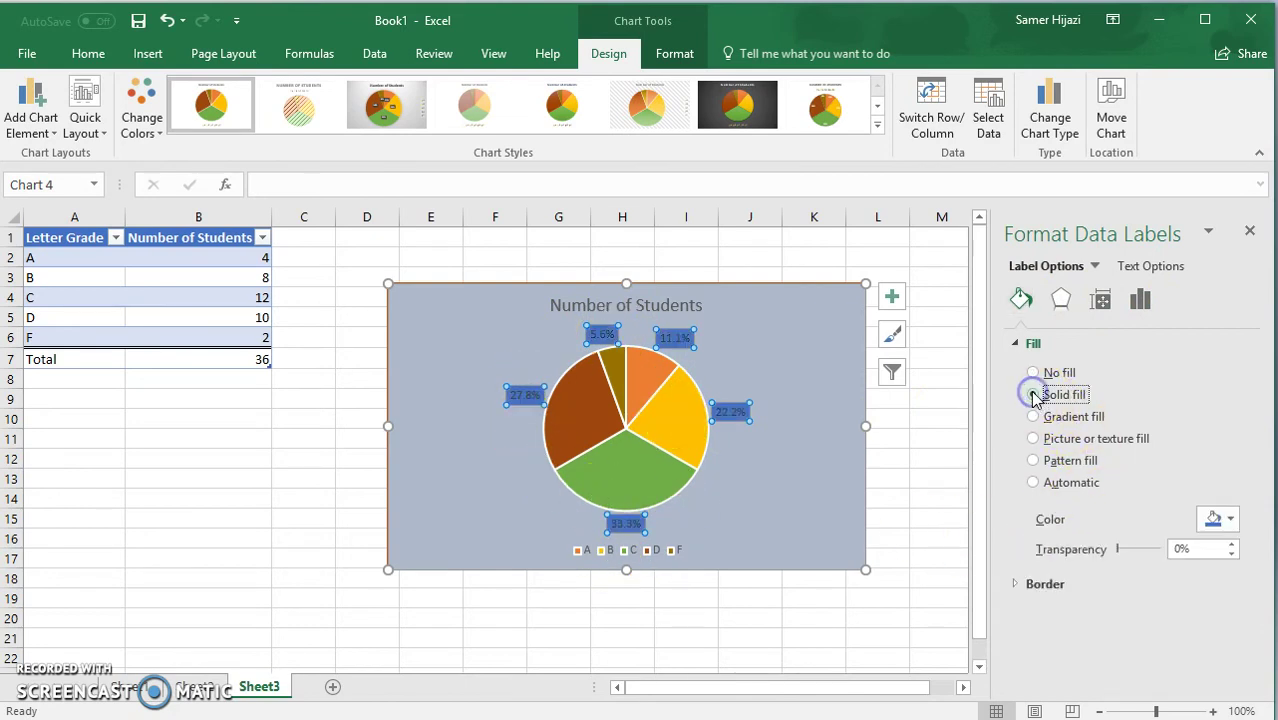
{"action": "left_click", "coordinate": [1036, 420]}
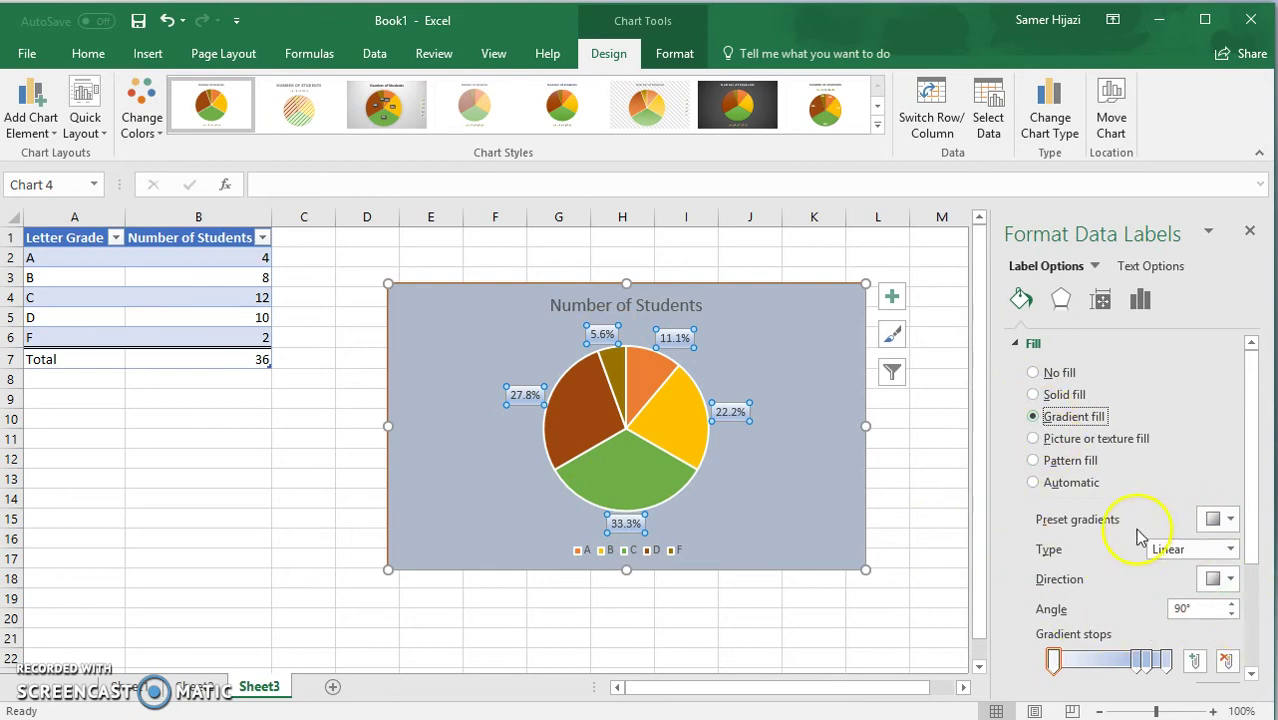
{"action": "left_click_drag", "start_coordinate": [1060, 665], "coordinate": [1090, 660]}
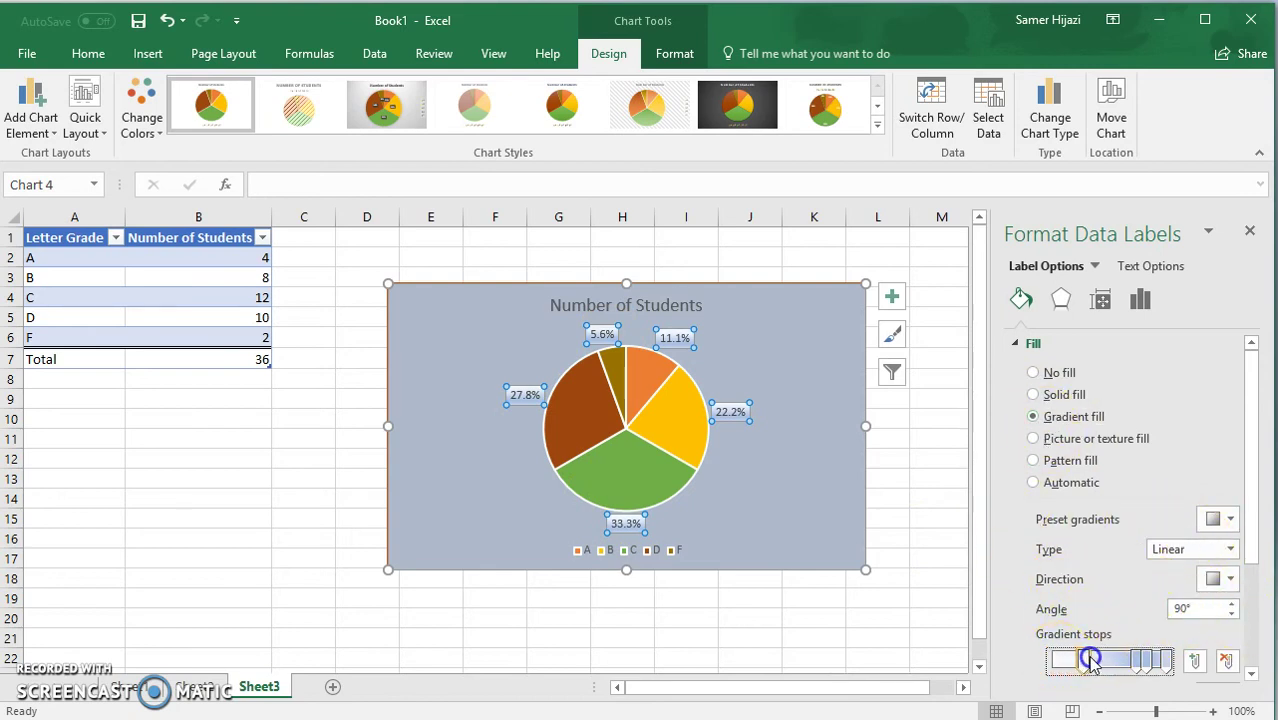
Step: Apply the first inner shadow preset to the data labels
{"action": "left_click", "coordinate": [1050, 303]}
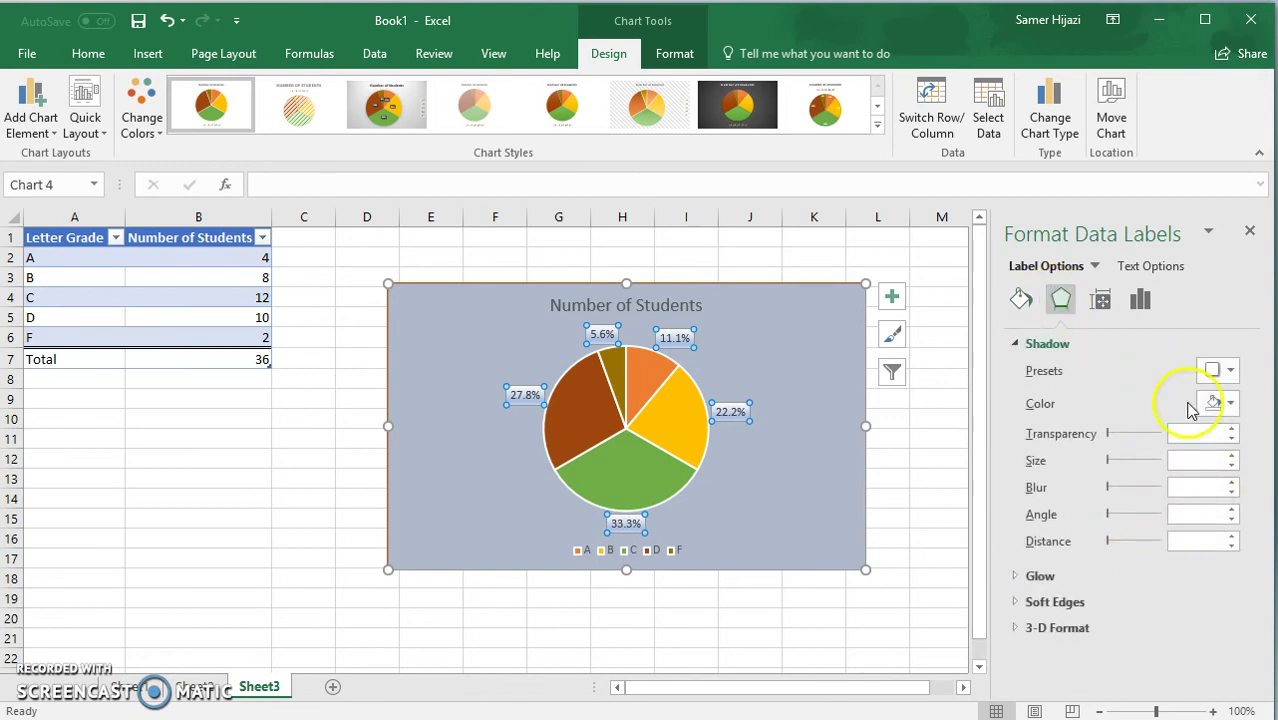
{"action": "left_click", "coordinate": [1218, 370]}
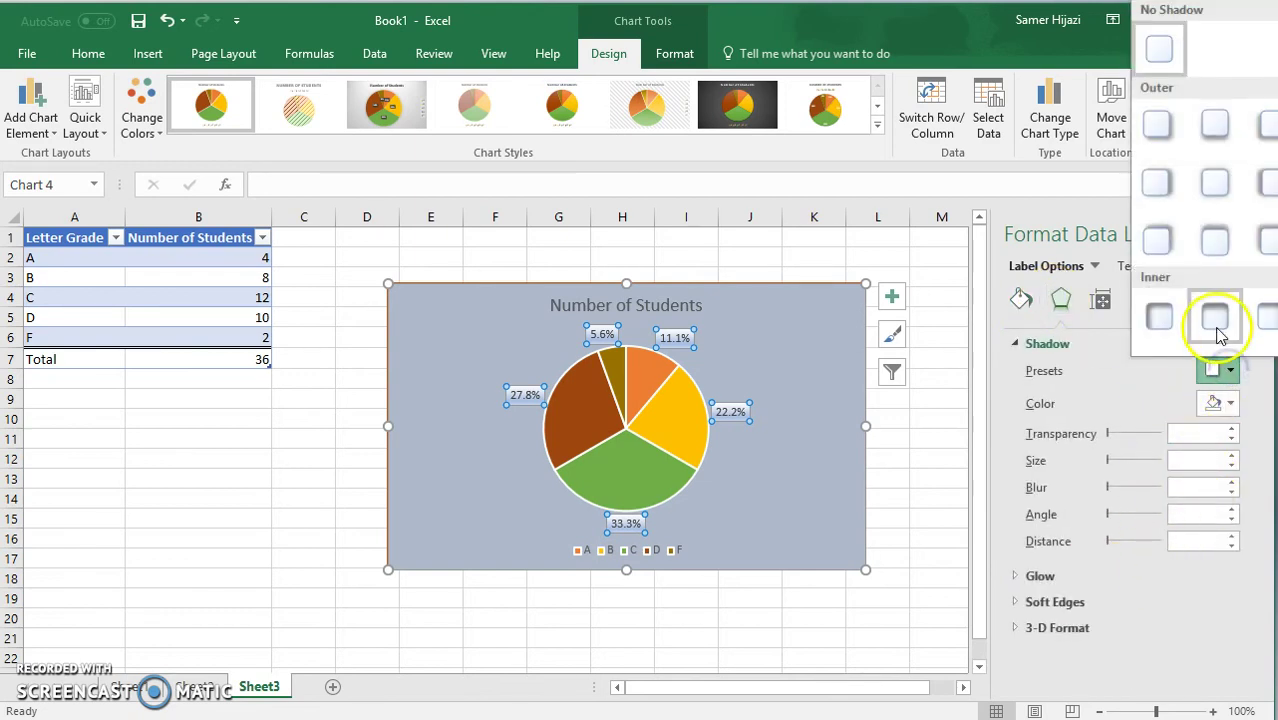
{"action": "left_click", "coordinate": [1160, 318]}
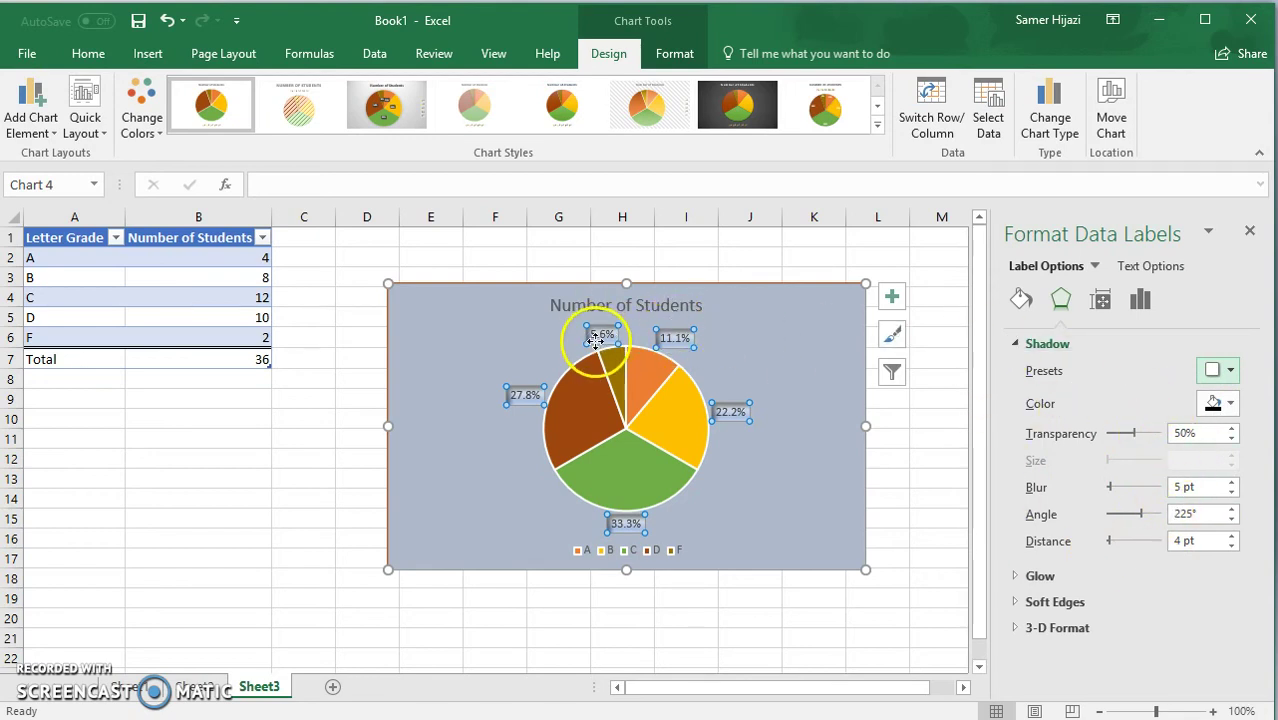
Step: Try solid, gradient and picture or texture fills on the pie series, and return its fill to Automatic
{"action": "mouse_move", "coordinate": [659, 430]}
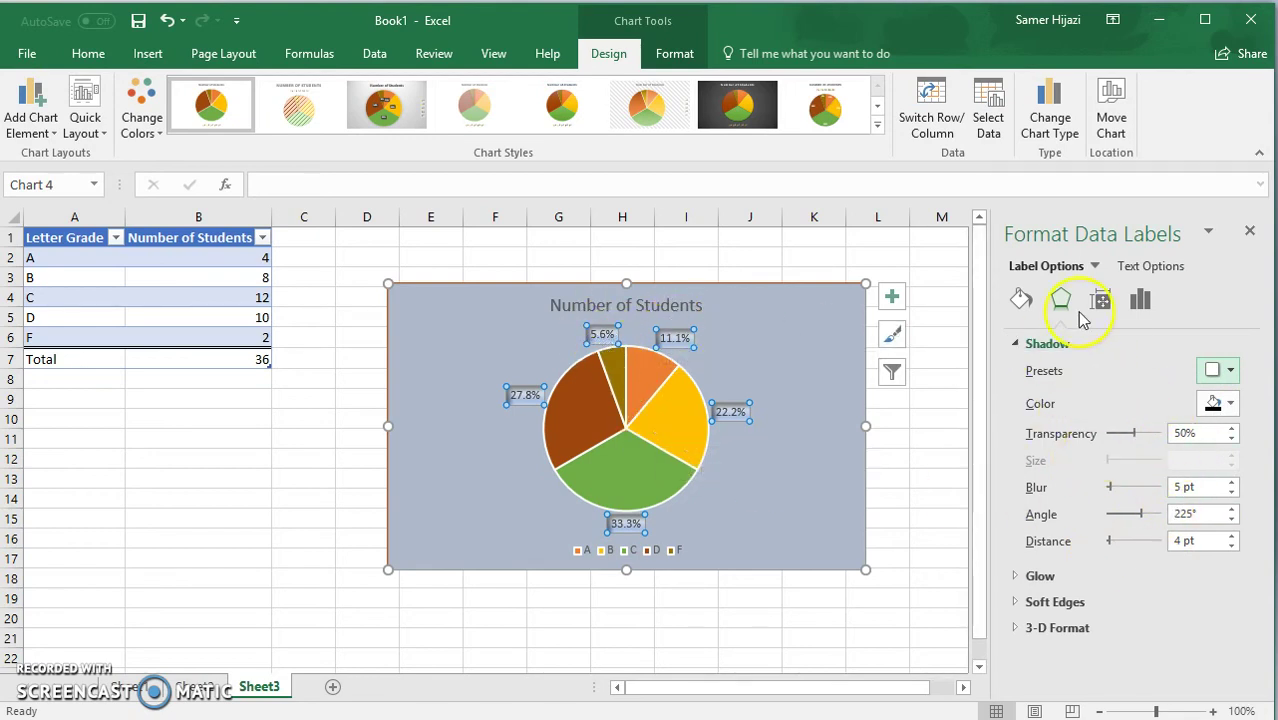
{"action": "left_click", "coordinate": [674, 424]}
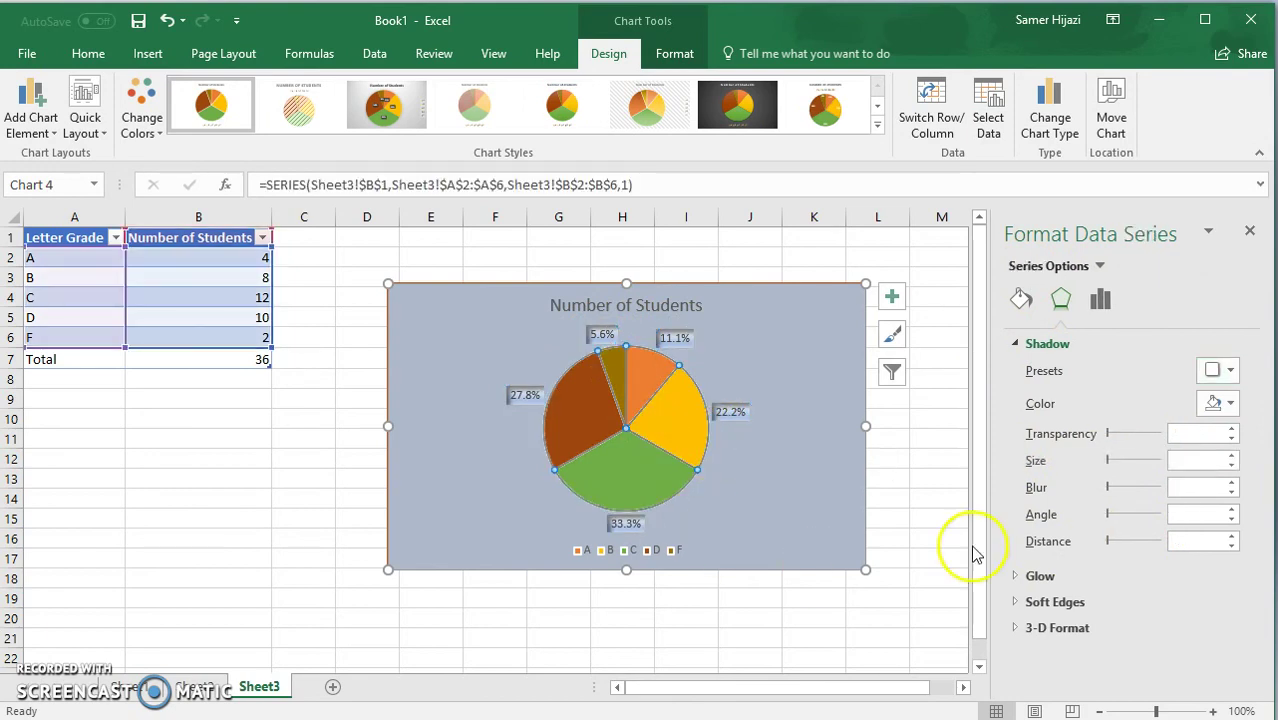
{"action": "left_click", "coordinate": [1101, 299]}
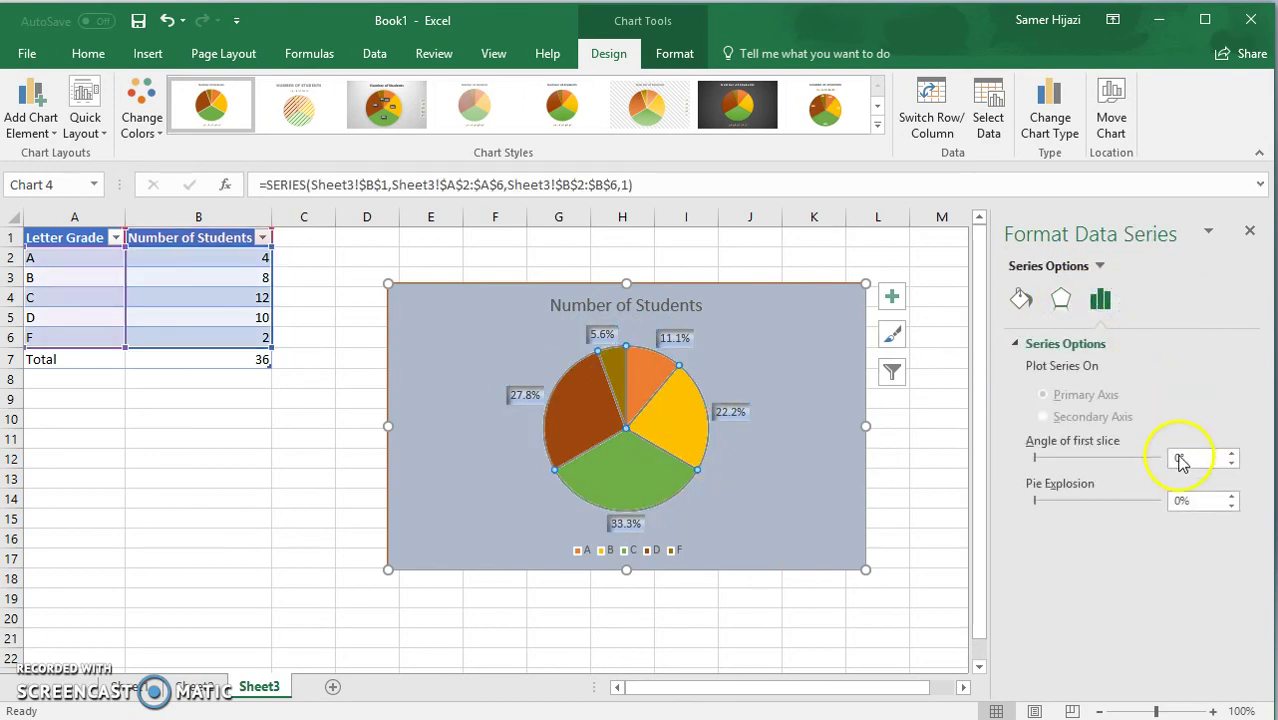
{"action": "left_click", "coordinate": [1061, 299]}
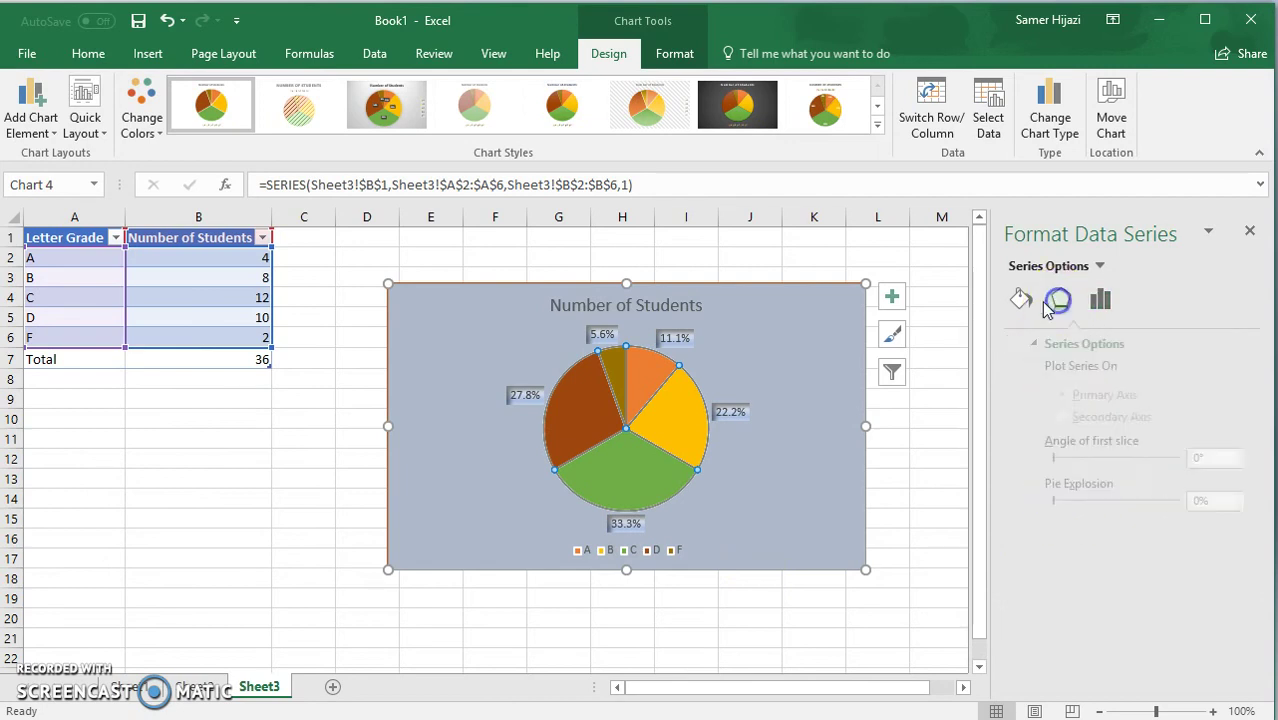
{"action": "left_click", "coordinate": [1021, 299]}
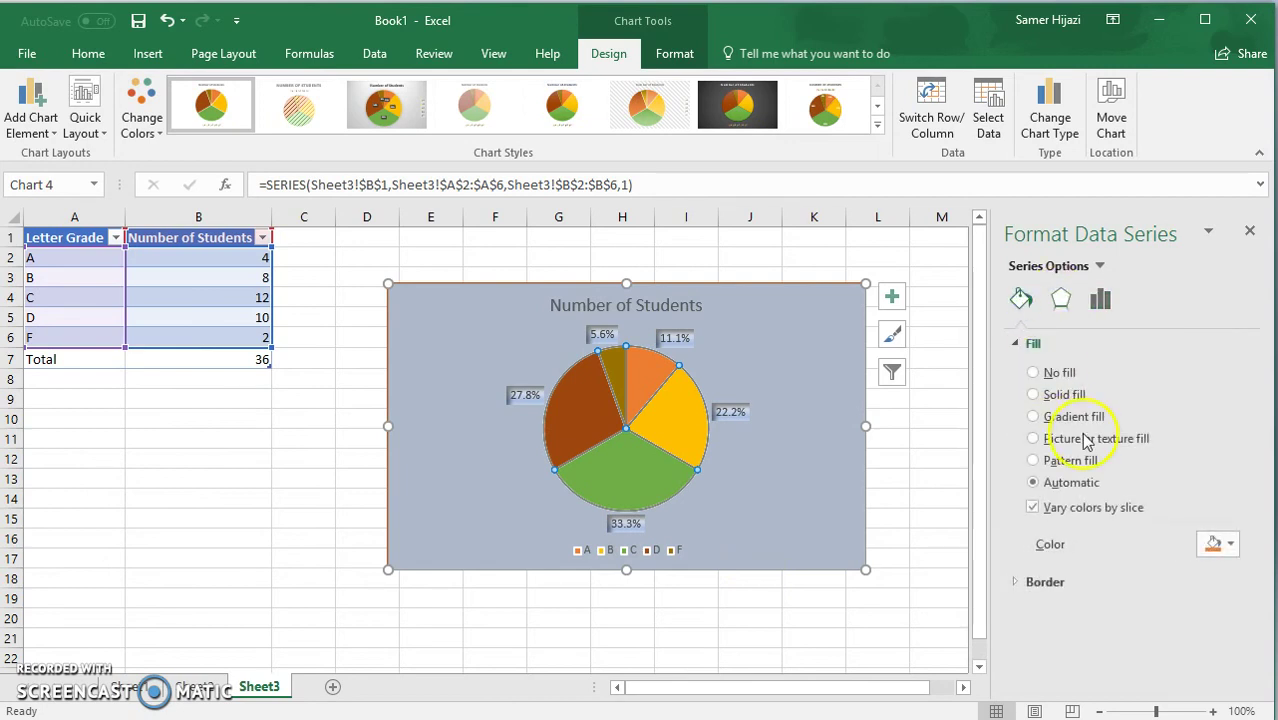
{"action": "left_click", "coordinate": [1040, 396]}
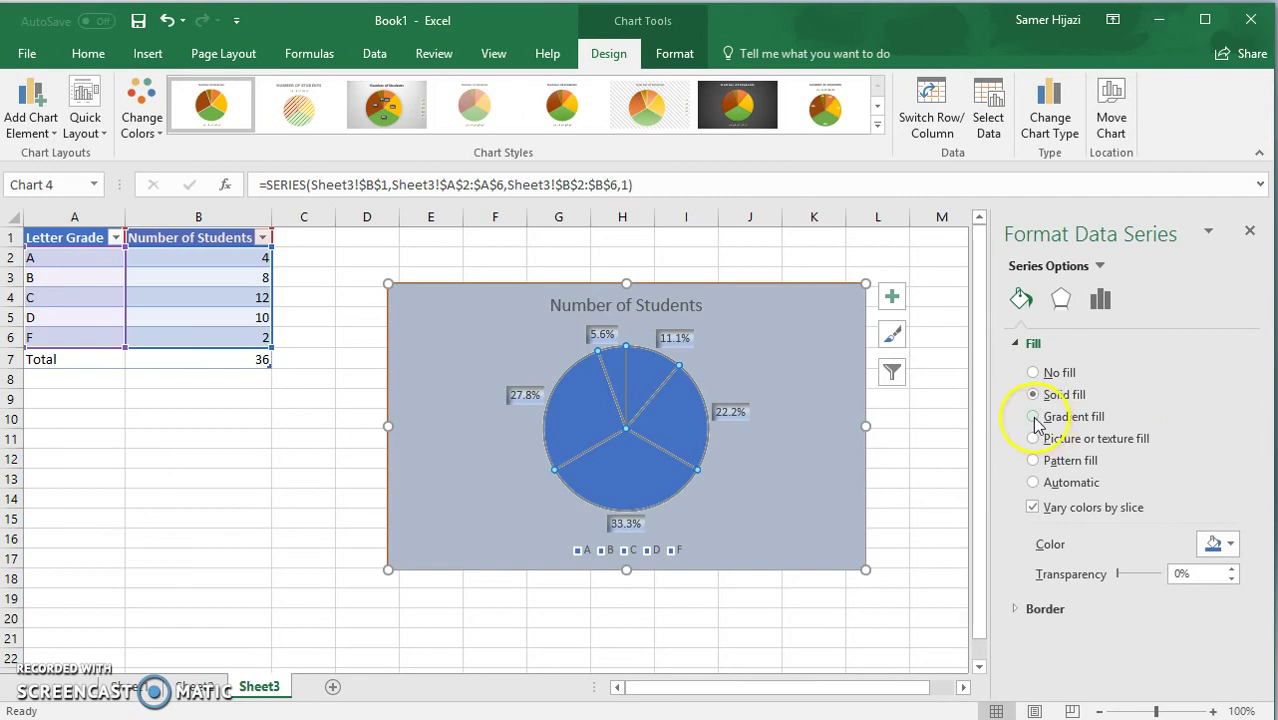
{"action": "left_click", "coordinate": [1034, 417]}
{"action": "left_click", "coordinate": [1034, 439]}
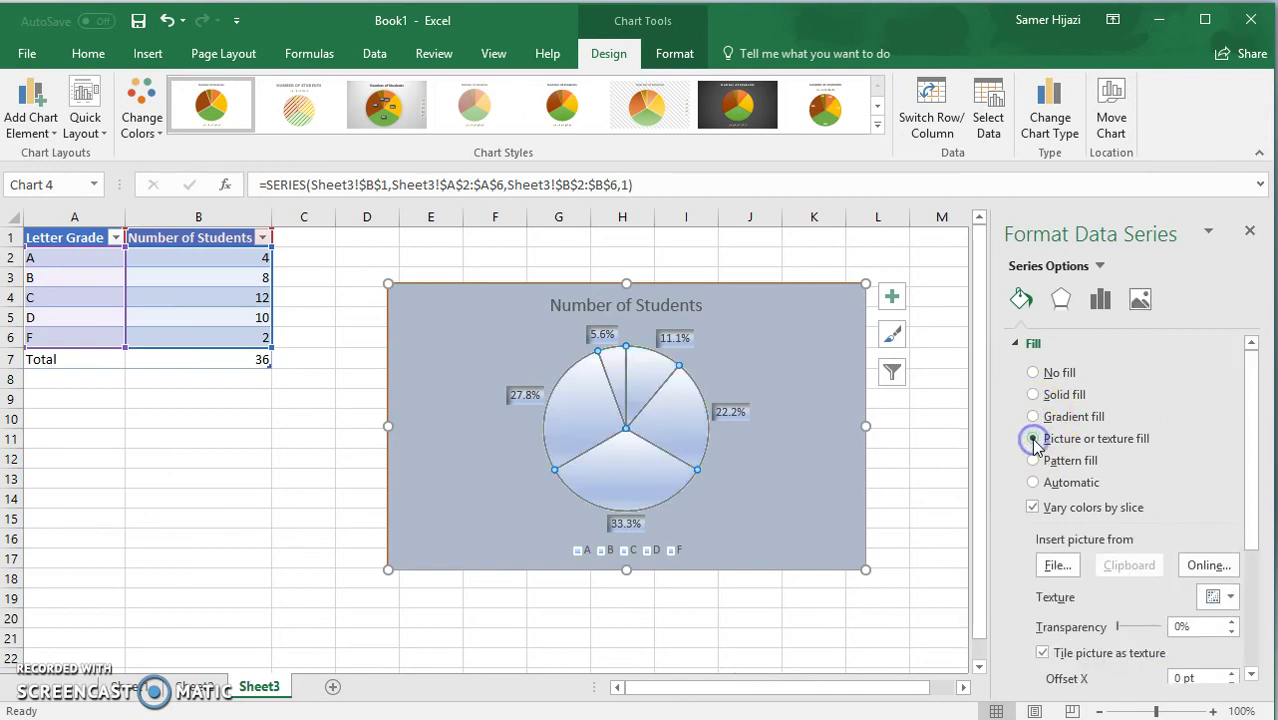
{"action": "left_click", "coordinate": [1036, 484]}
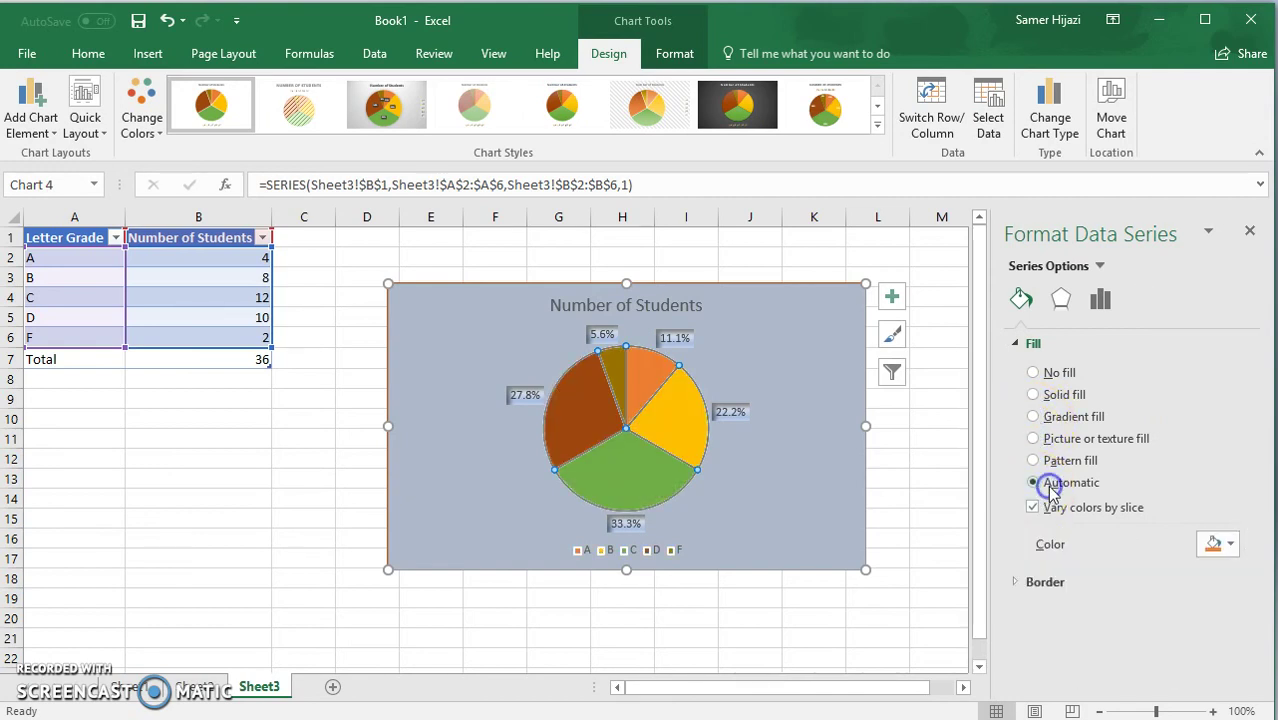
Step: Review the border settings of the pie series, including color, width, compound, dash, cap and join types
{"action": "left_click", "coordinate": [1023, 581]}
{"action": "left_click_drag", "start_coordinate": [1247, 416], "coordinate": [1261, 584]}
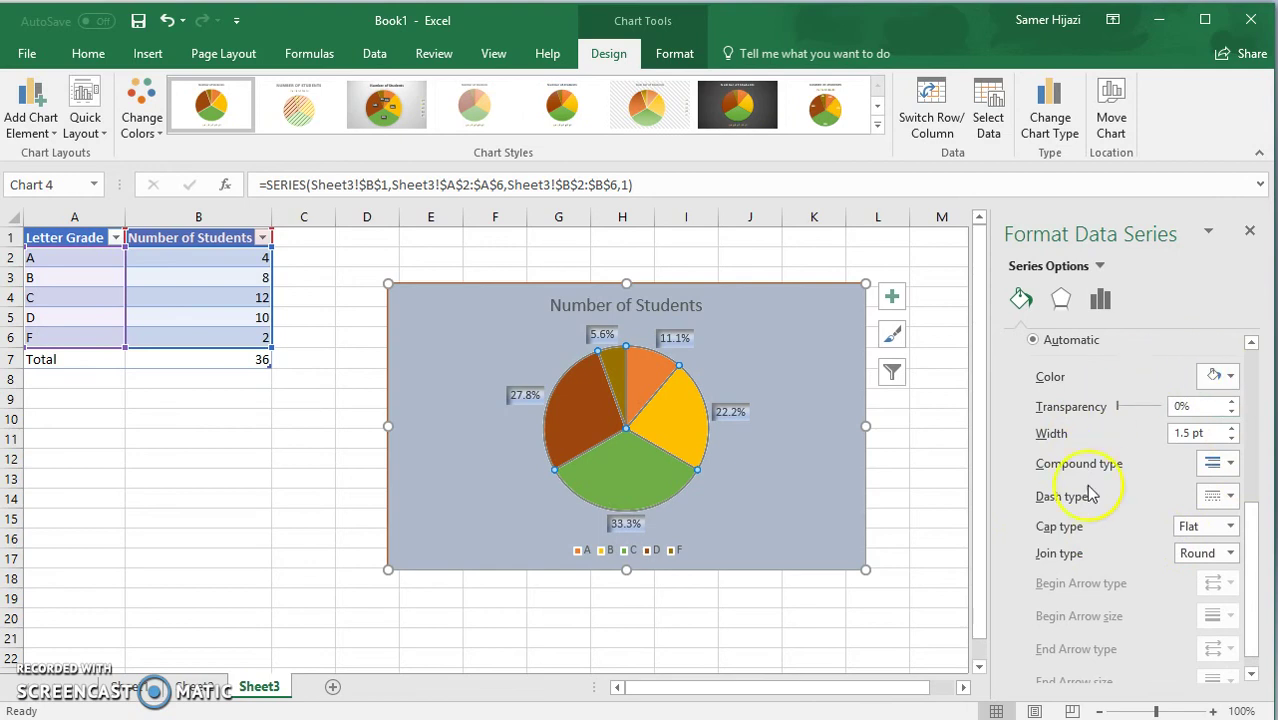
{"action": "left_click_drag", "start_coordinate": [1258, 534], "coordinate": [1233, 352]}
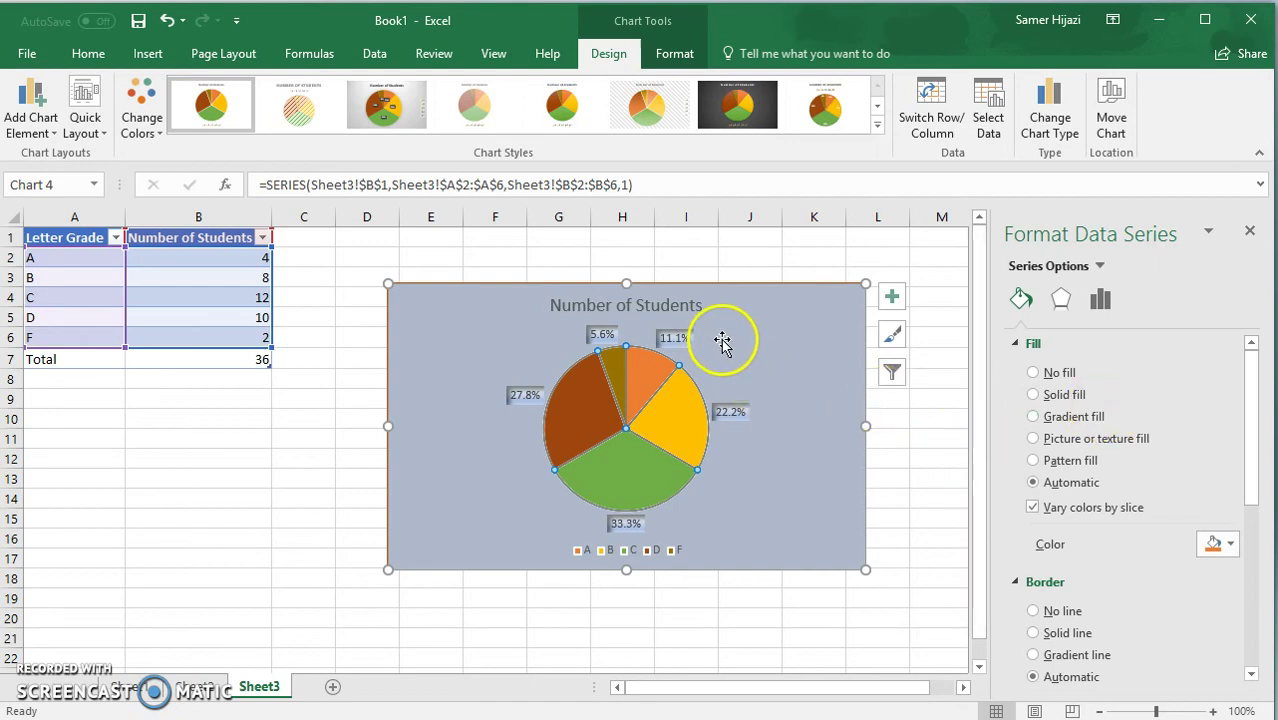
Step: Give the chart title a solid fill, trying dark orange and settling on dark gray
{"action": "left_click", "coordinate": [646, 306]}
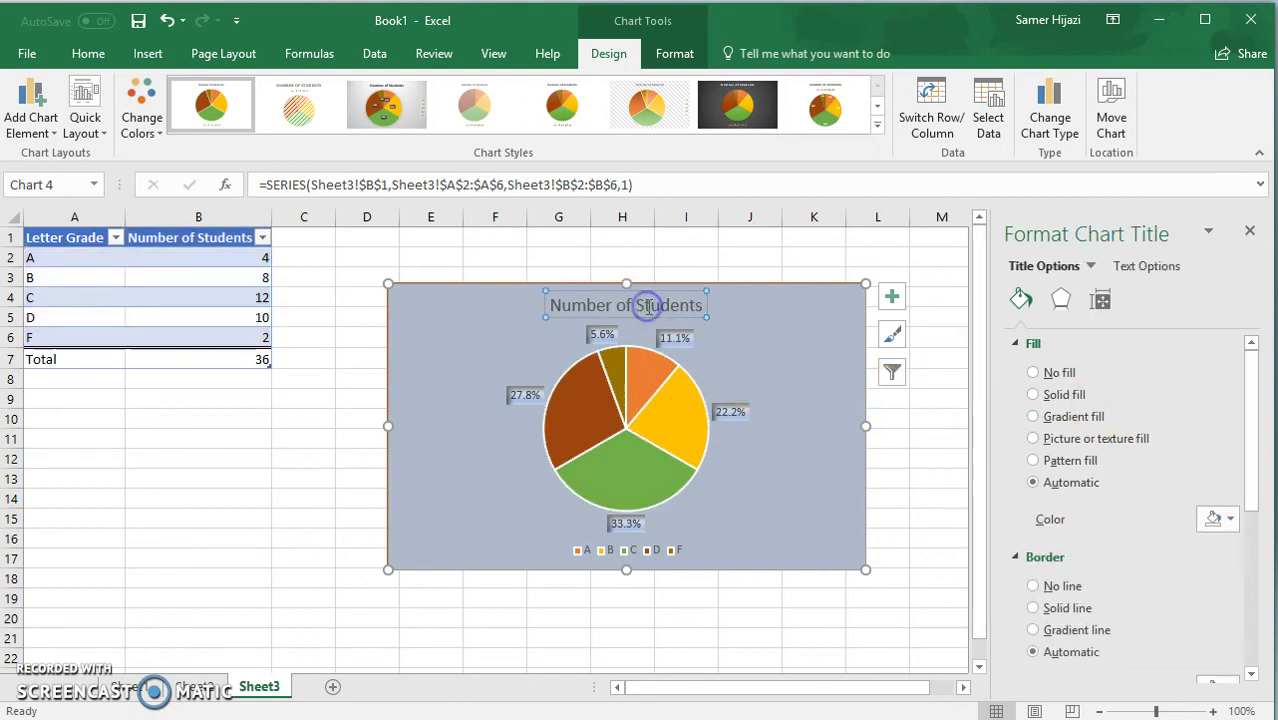
{"action": "left_click", "coordinate": [1036, 395]}
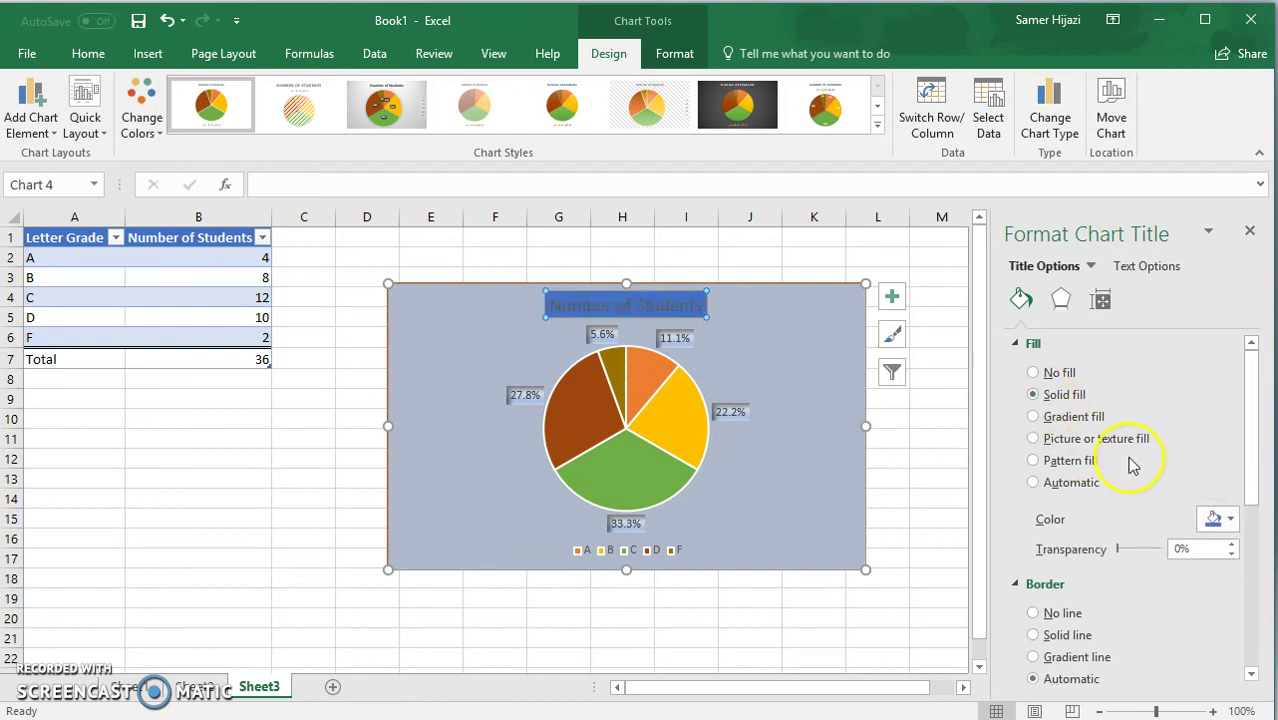
{"action": "left_click", "coordinate": [1231, 519]}
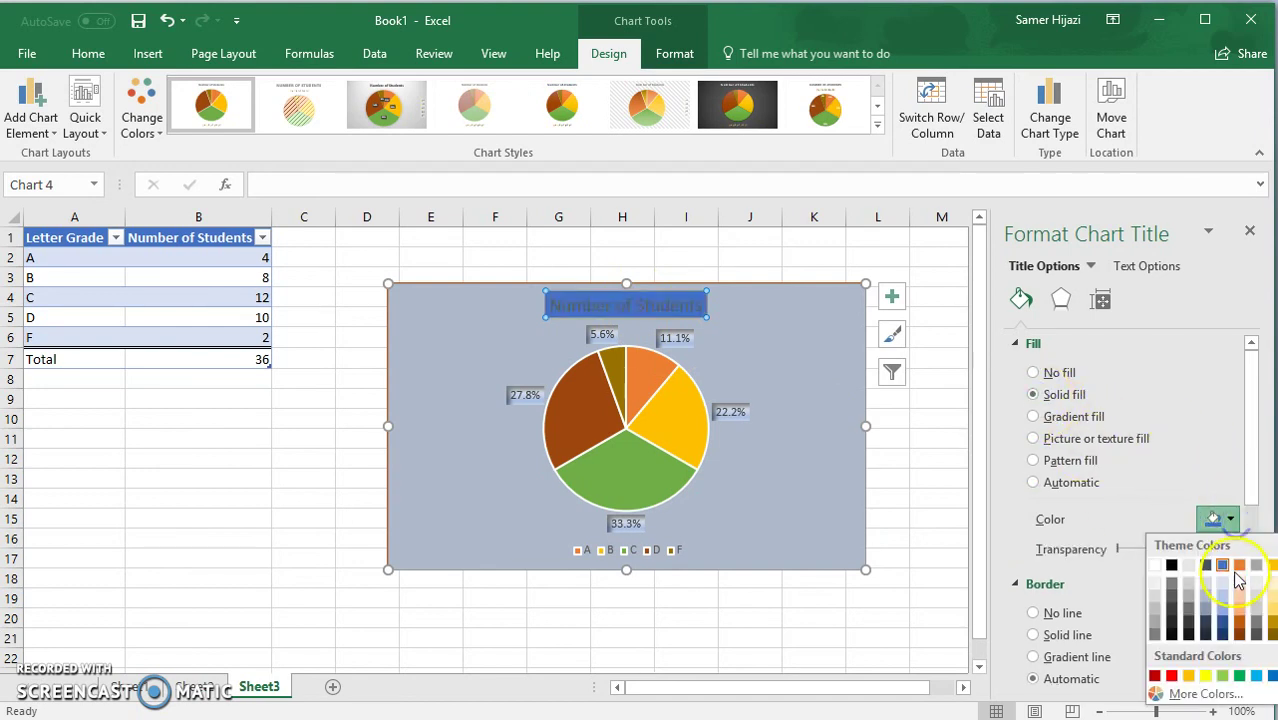
{"action": "left_click", "coordinate": [1240, 625]}
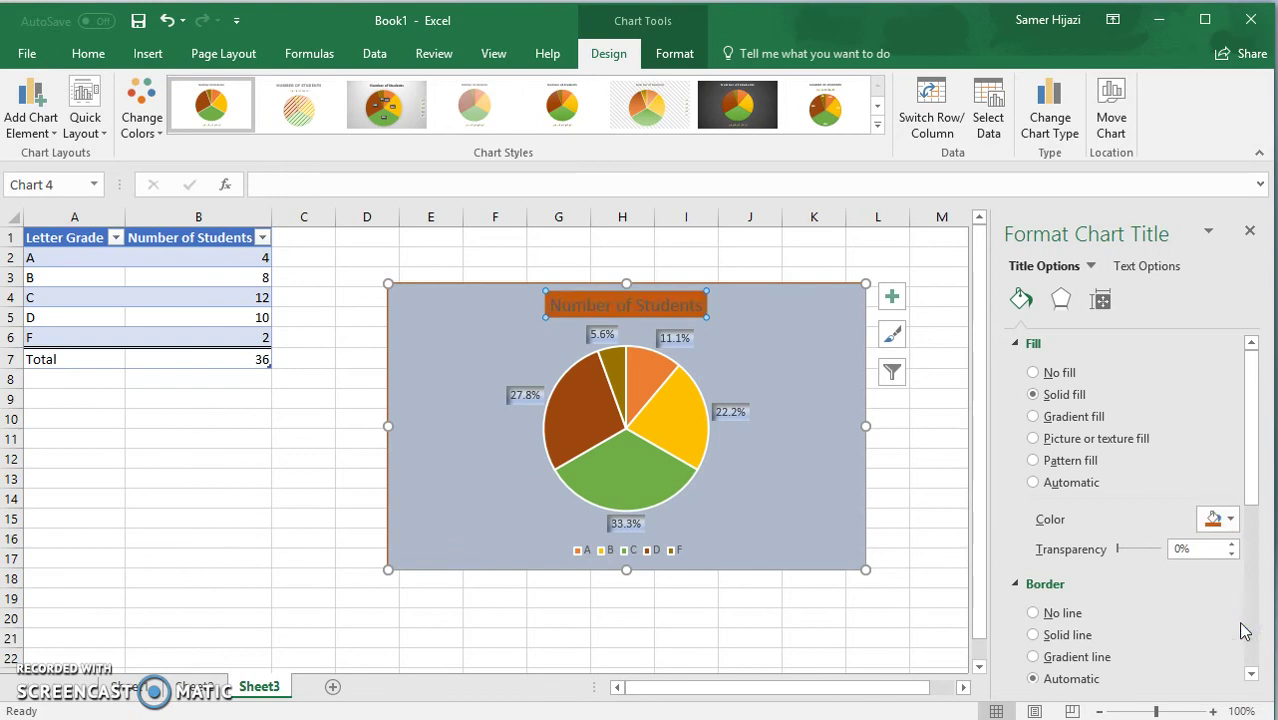
{"action": "left_click", "coordinate": [1229, 519]}
{"action": "left_click", "coordinate": [1256, 622]}
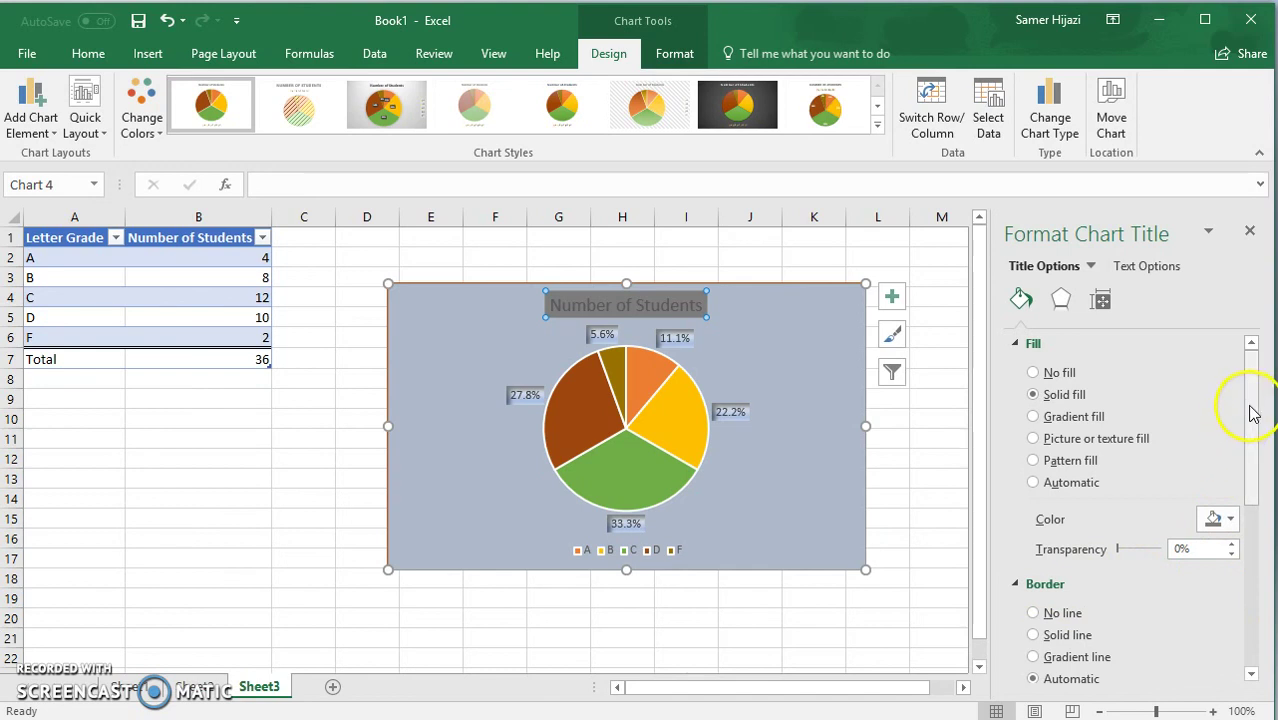
Step: Outline the chart title with a solid dark blue border and set its join type to Bevel
{"action": "left_click_drag", "start_coordinate": [1250, 416], "coordinate": [1258, 508]}
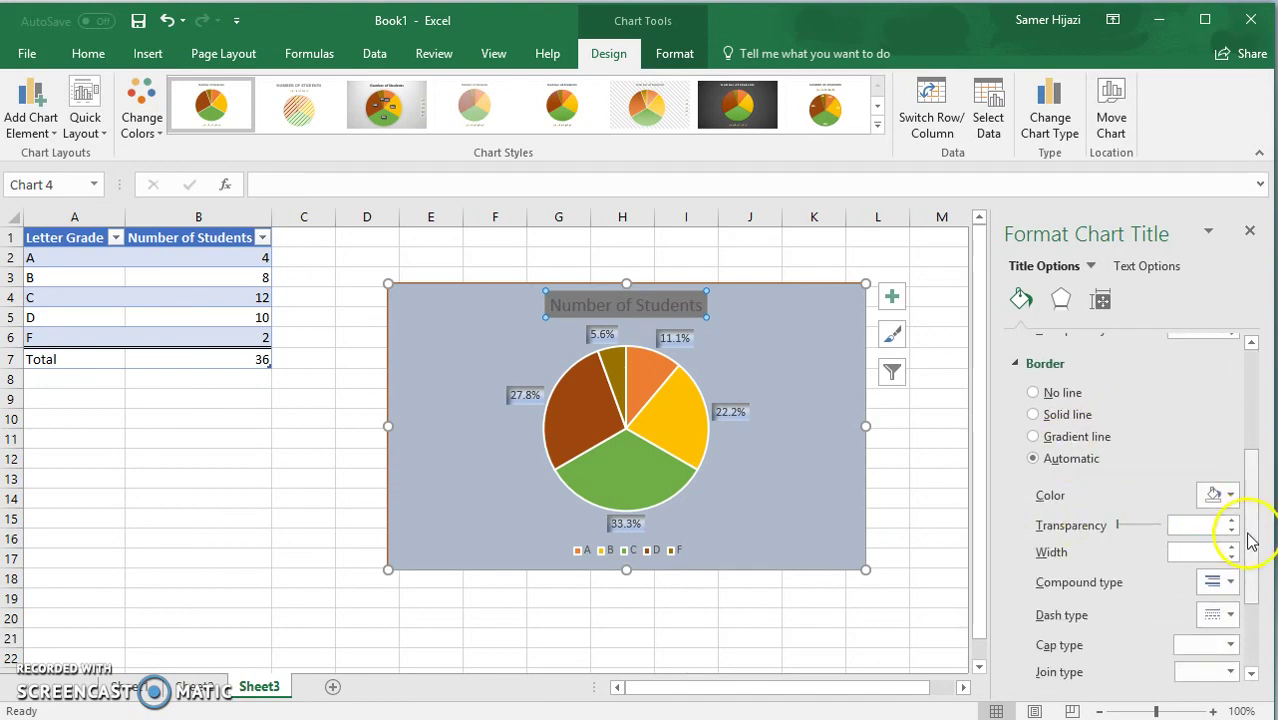
{"action": "scroll", "coordinate": [1247, 511], "scroll_direction": "down", "scroll_amount": 2}
{"action": "left_click", "coordinate": [1231, 455]}
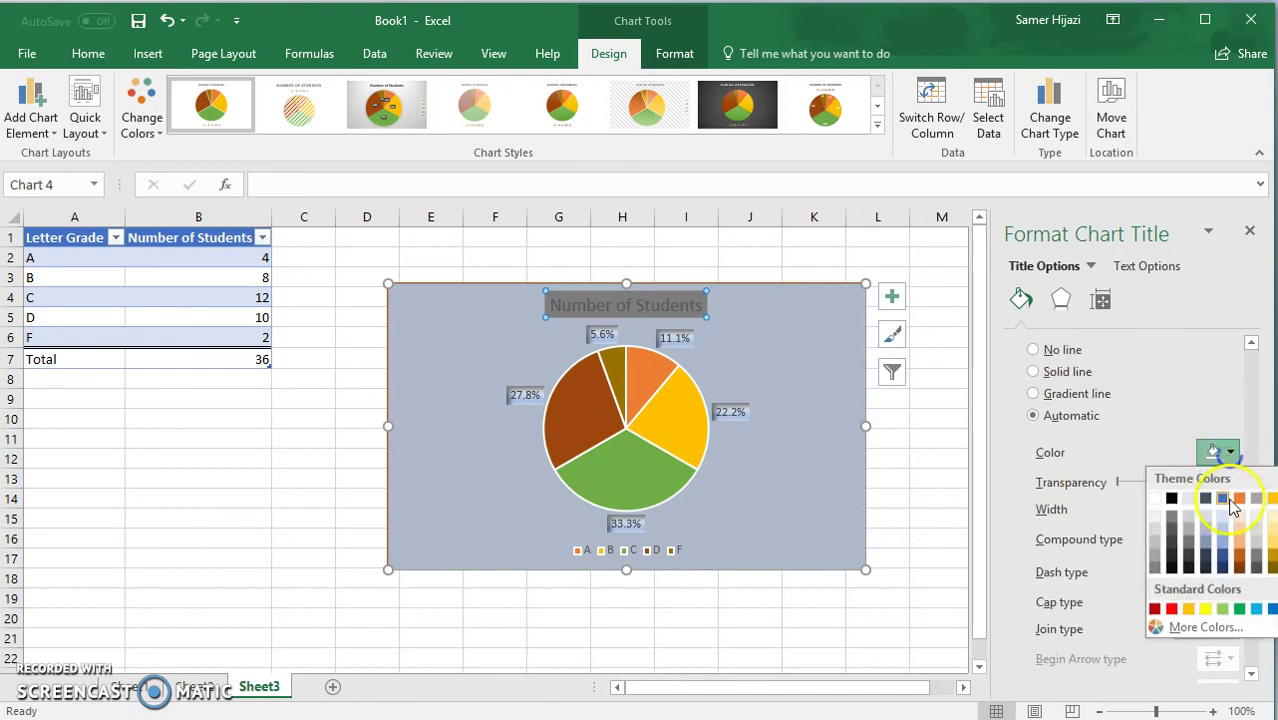
{"action": "left_click", "coordinate": [1222, 565]}
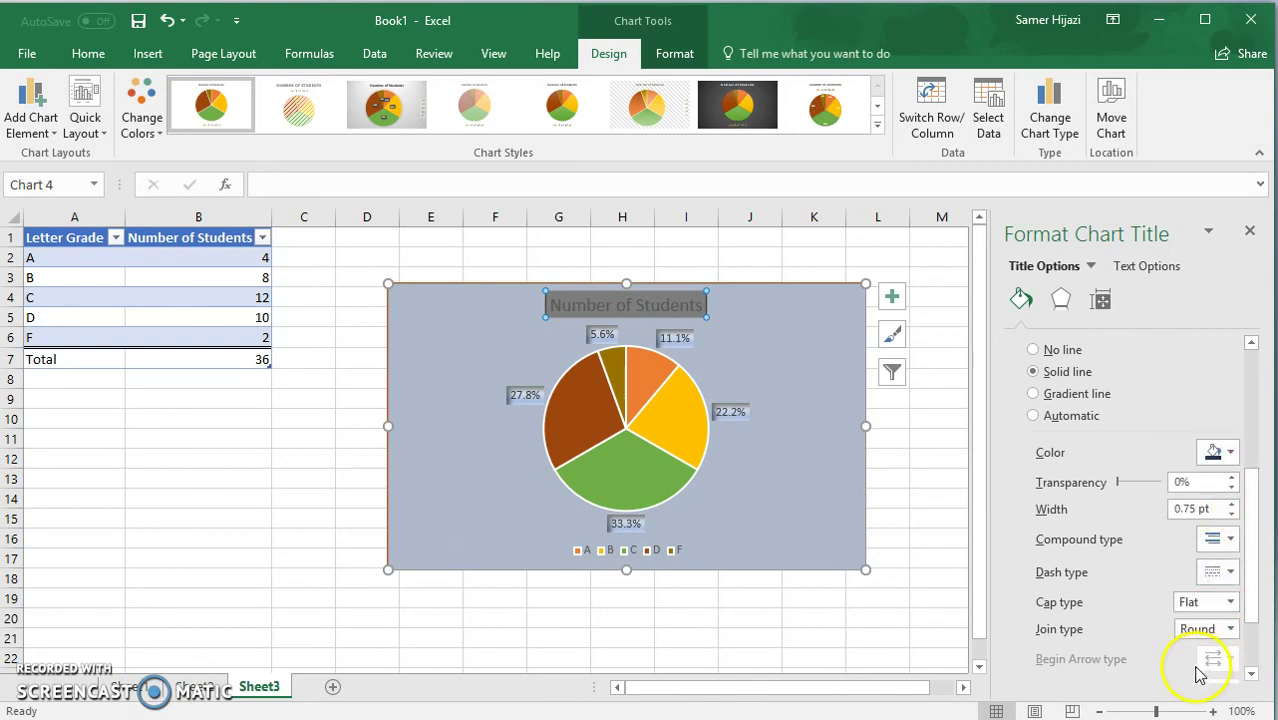
{"action": "left_click", "coordinate": [1232, 630]}
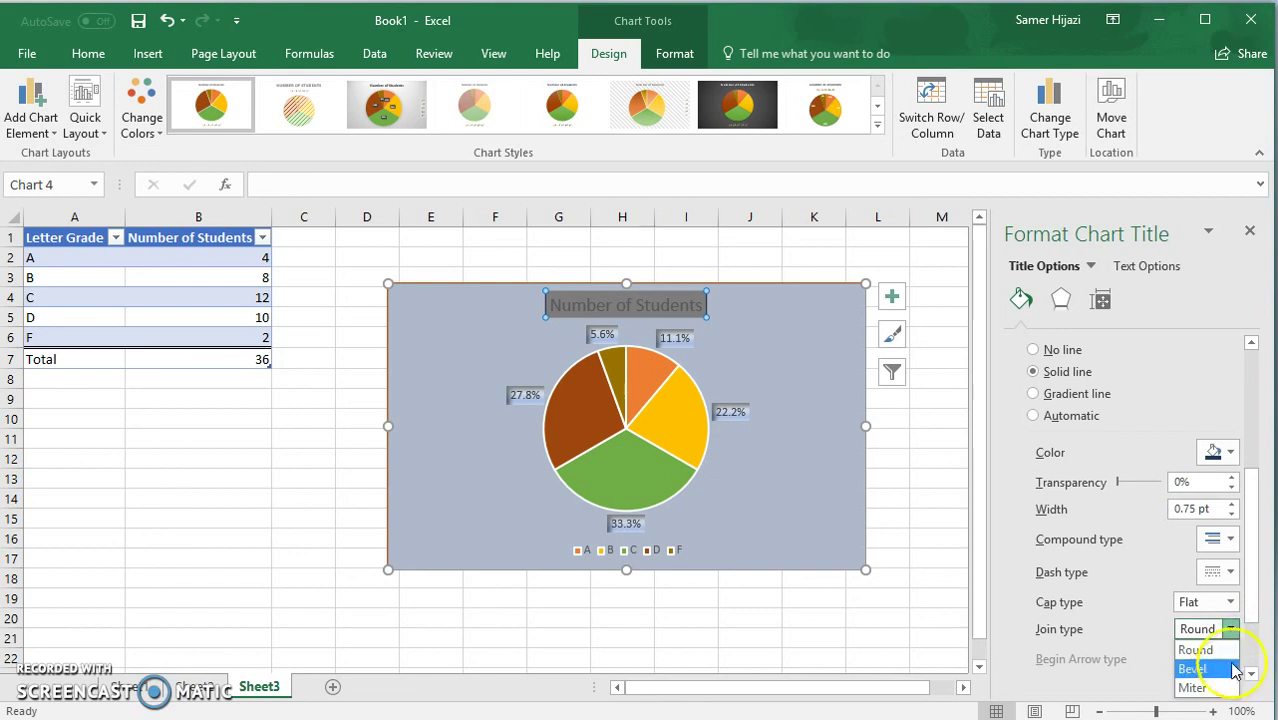
{"action": "left_click", "coordinate": [1221, 672]}
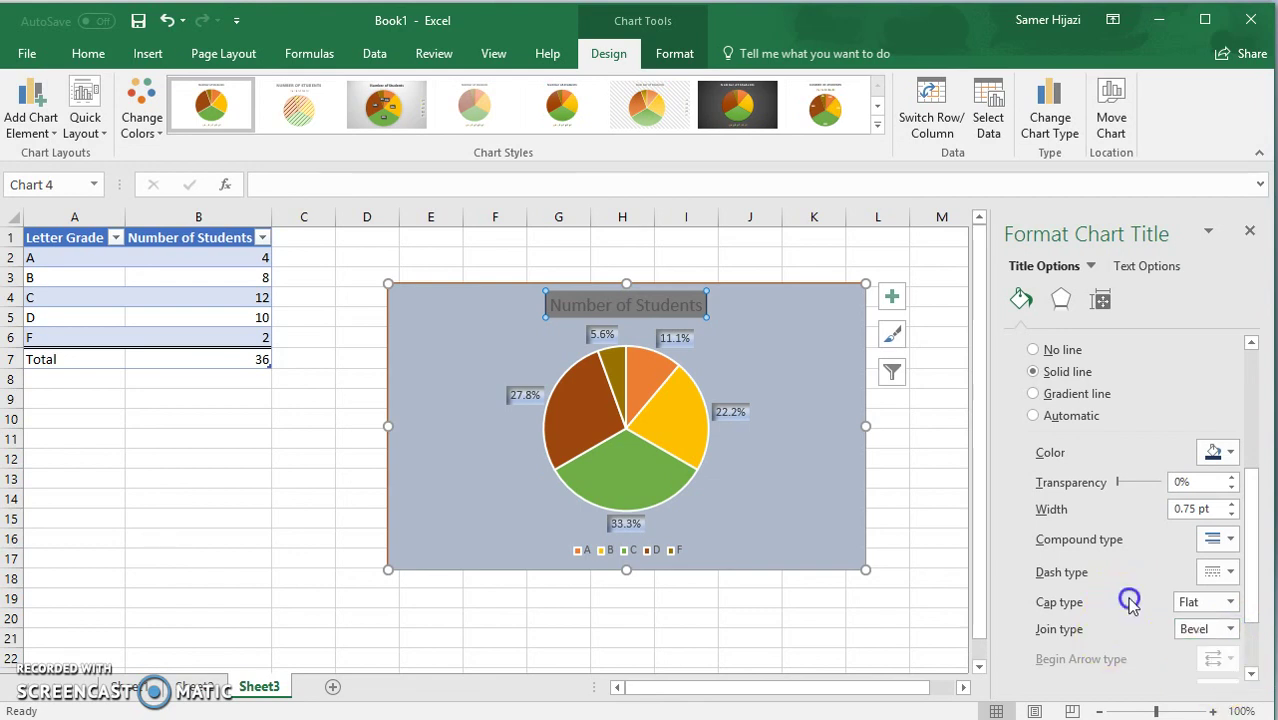
Step: Review the chart title's effects and alignment properties, and close the formatting pane
{"action": "left_click", "coordinate": [1060, 299]}
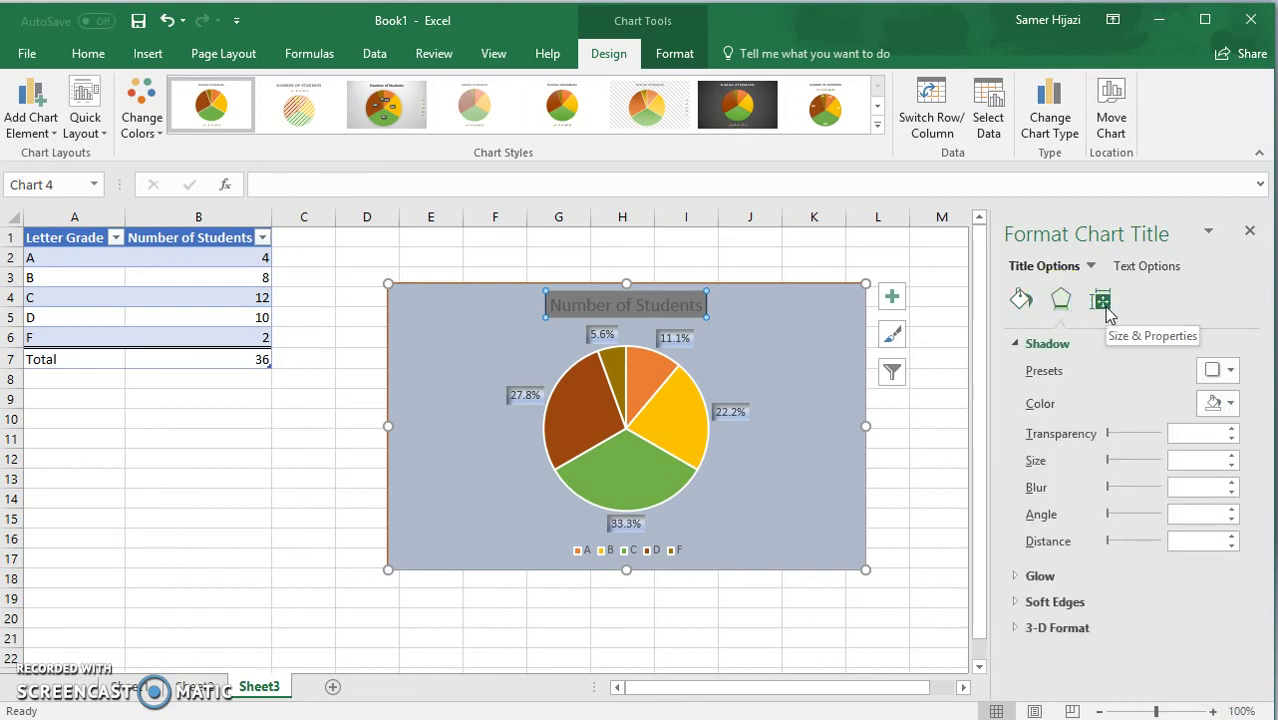
{"action": "left_click", "coordinate": [1100, 299]}
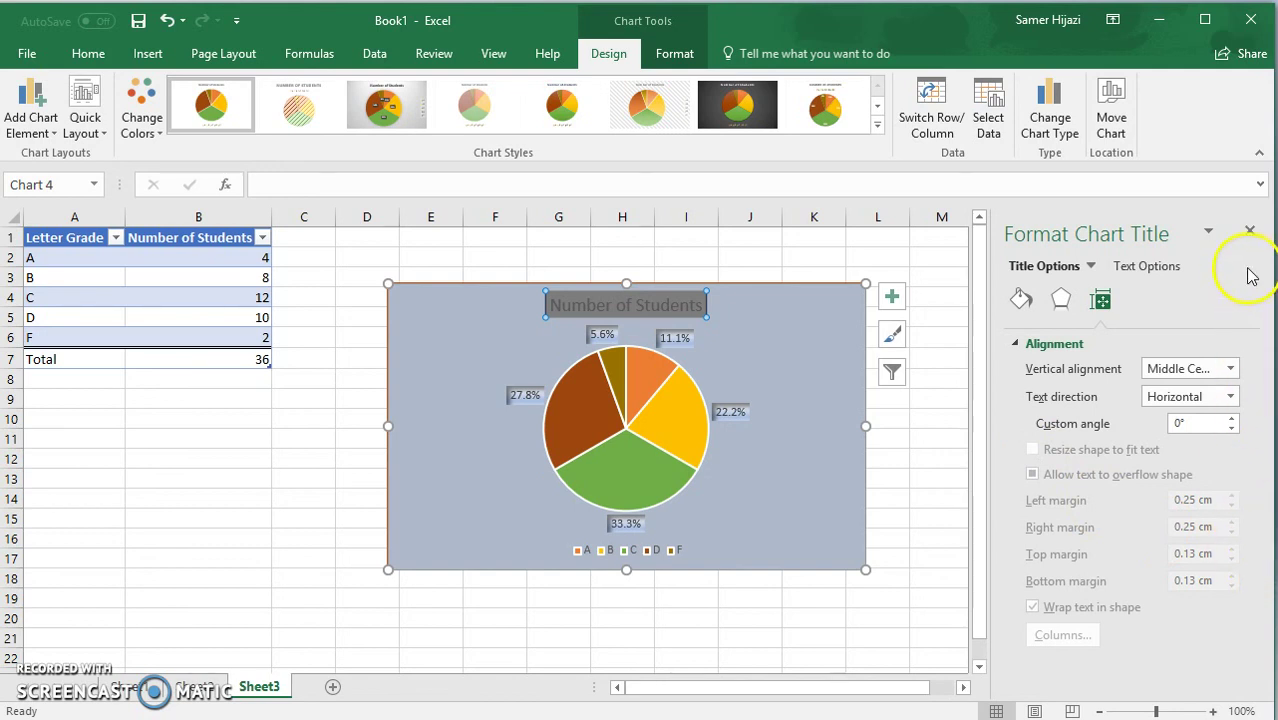
{"action": "left_click", "coordinate": [1249, 234]}
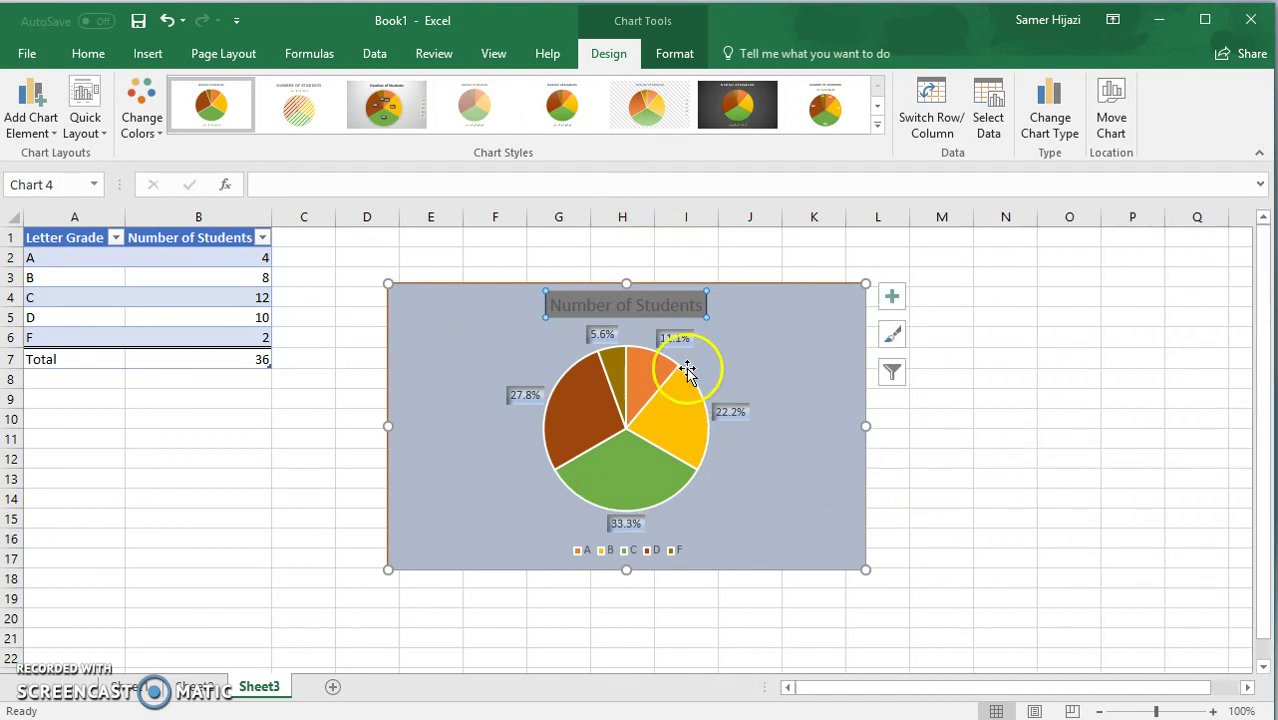
Step: Move the pie chart to a new sheet named Pie Chart
{"action": "right_click", "coordinate": [793, 458]}
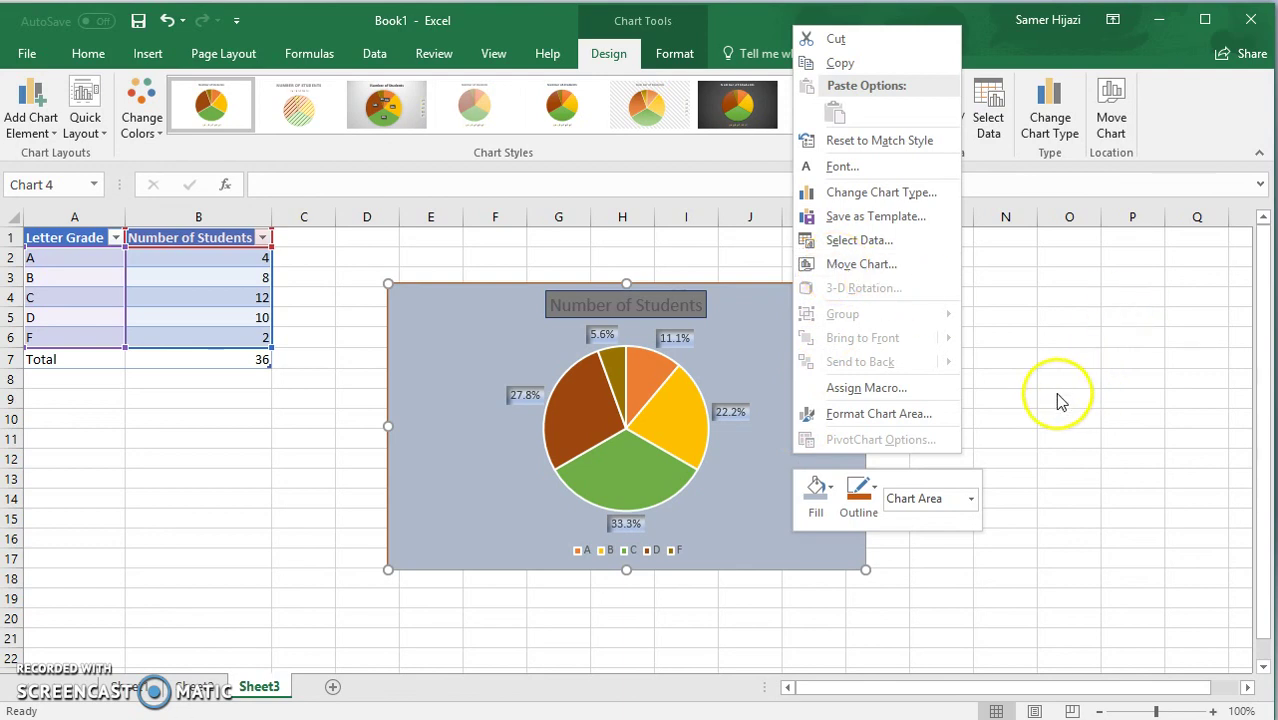
{"action": "key", "text": "Escape"}
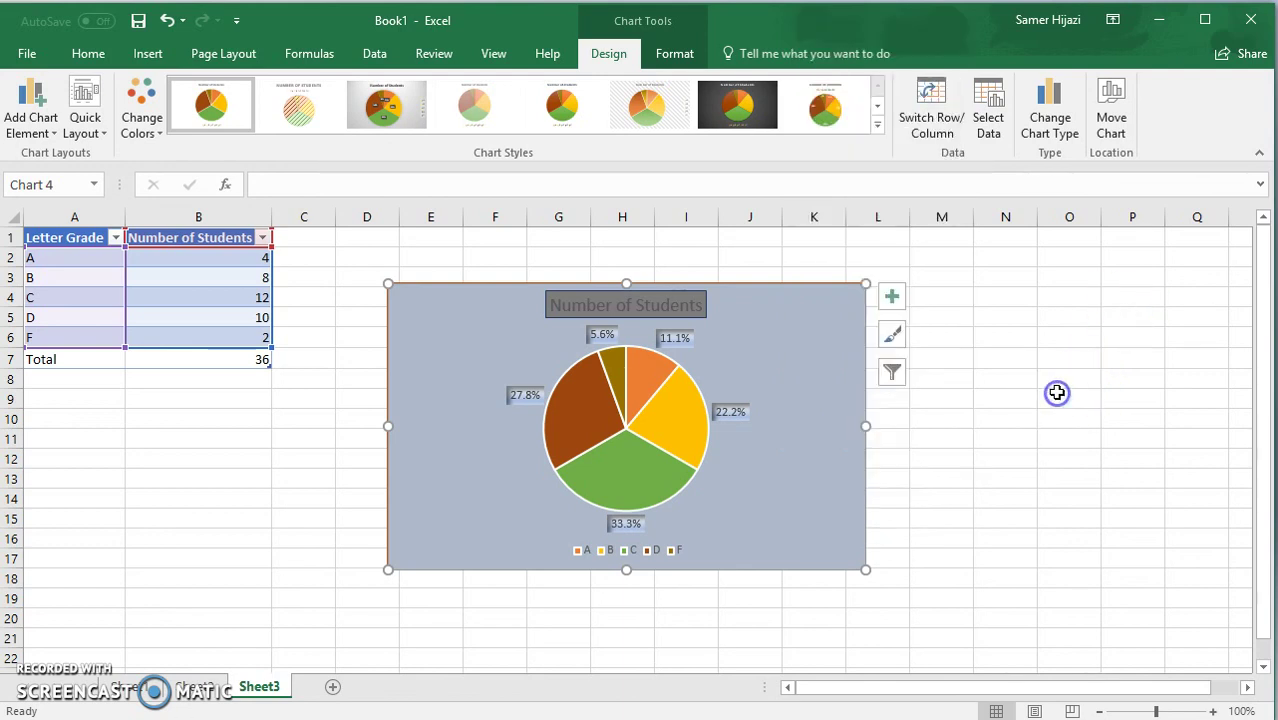
{"action": "left_click", "coordinate": [1110, 100]}
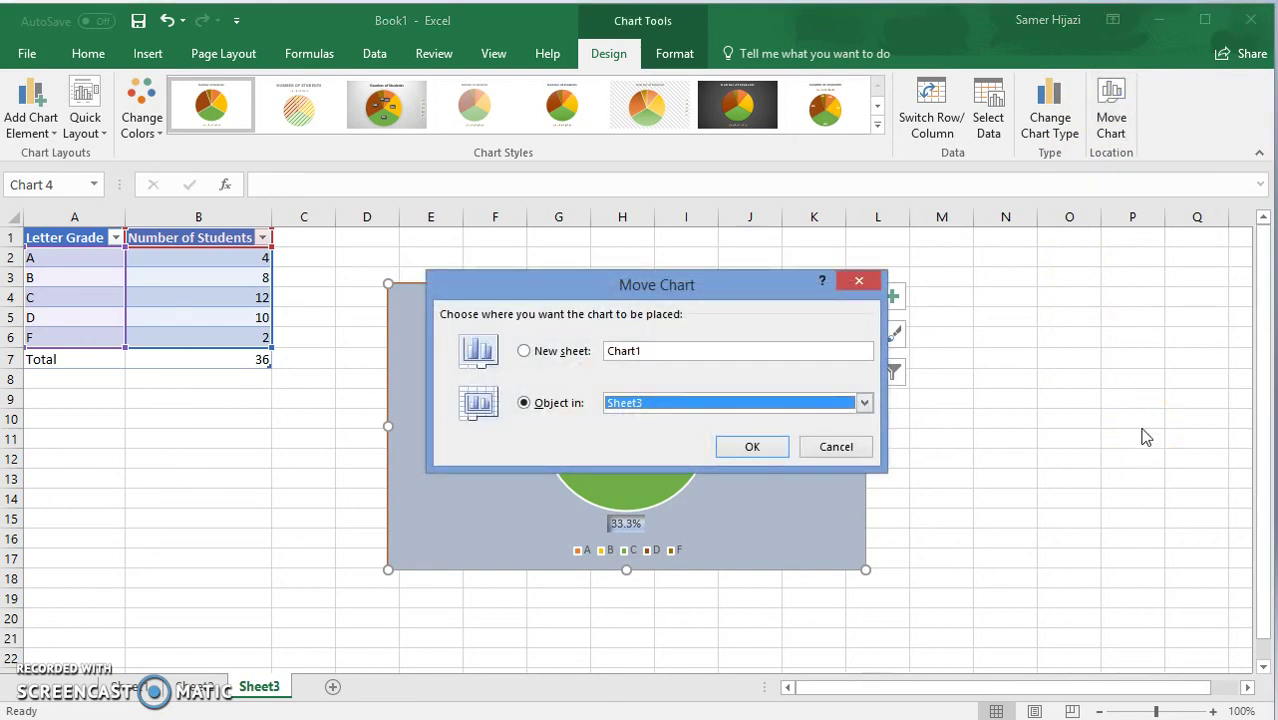
{"action": "left_click", "coordinate": [547, 410]}
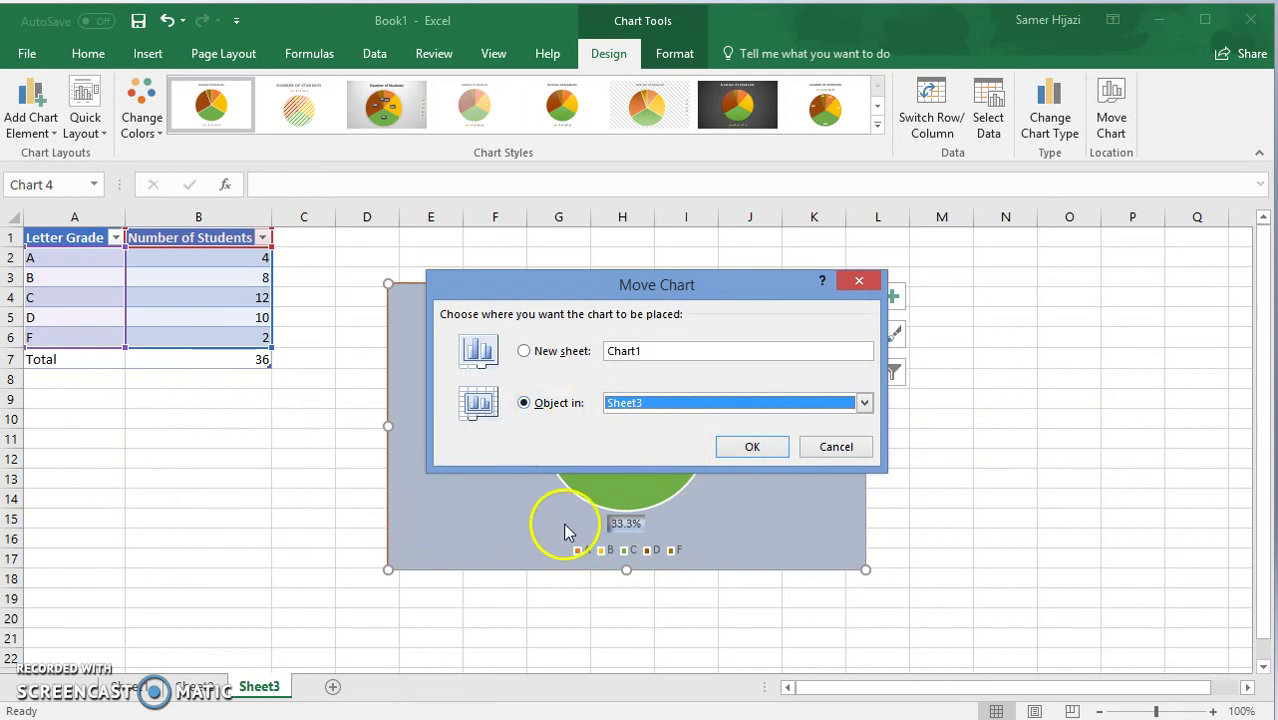
{"action": "left_click", "coordinate": [528, 350]}
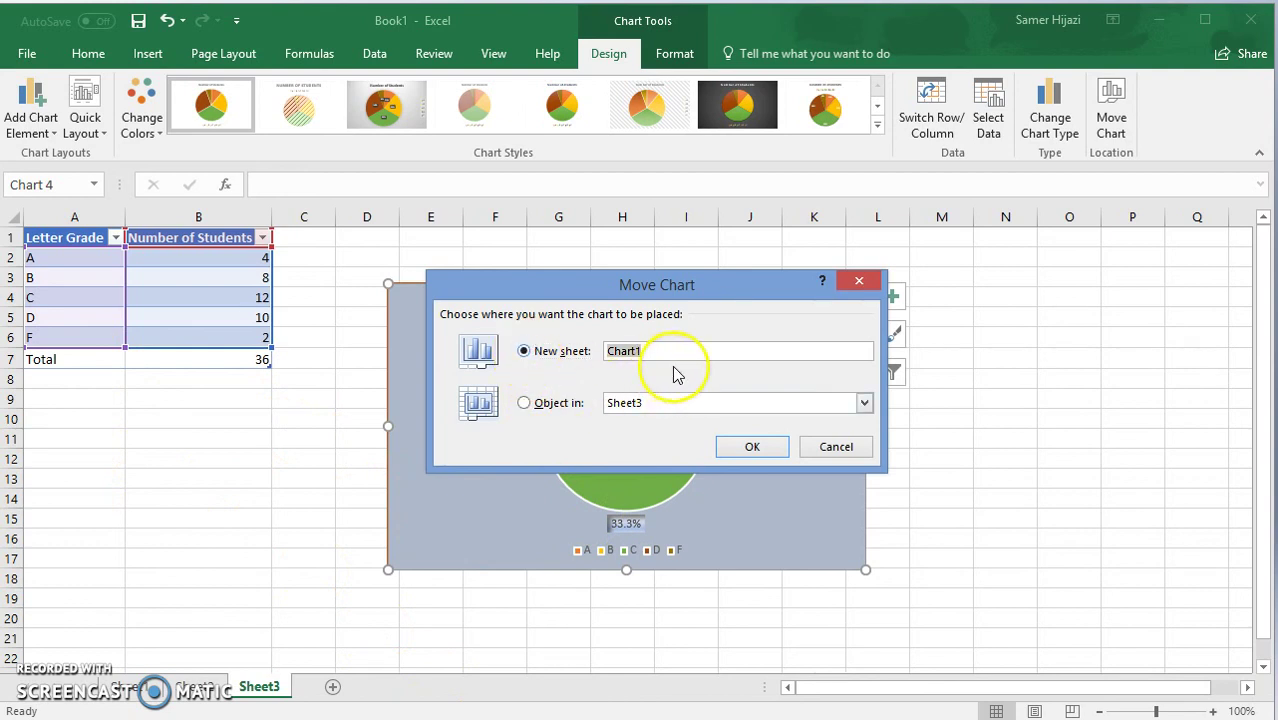
{"action": "type", "text": "Pie C"}
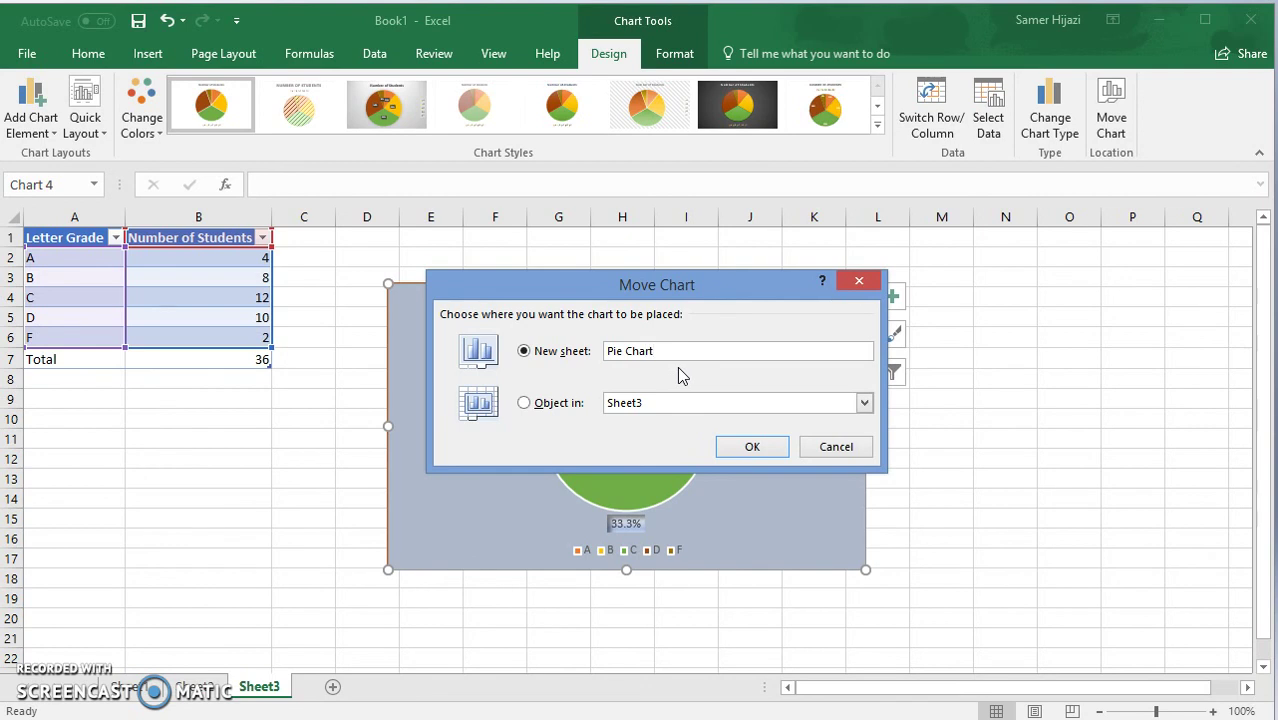
{"action": "left_click", "coordinate": [760, 447]}
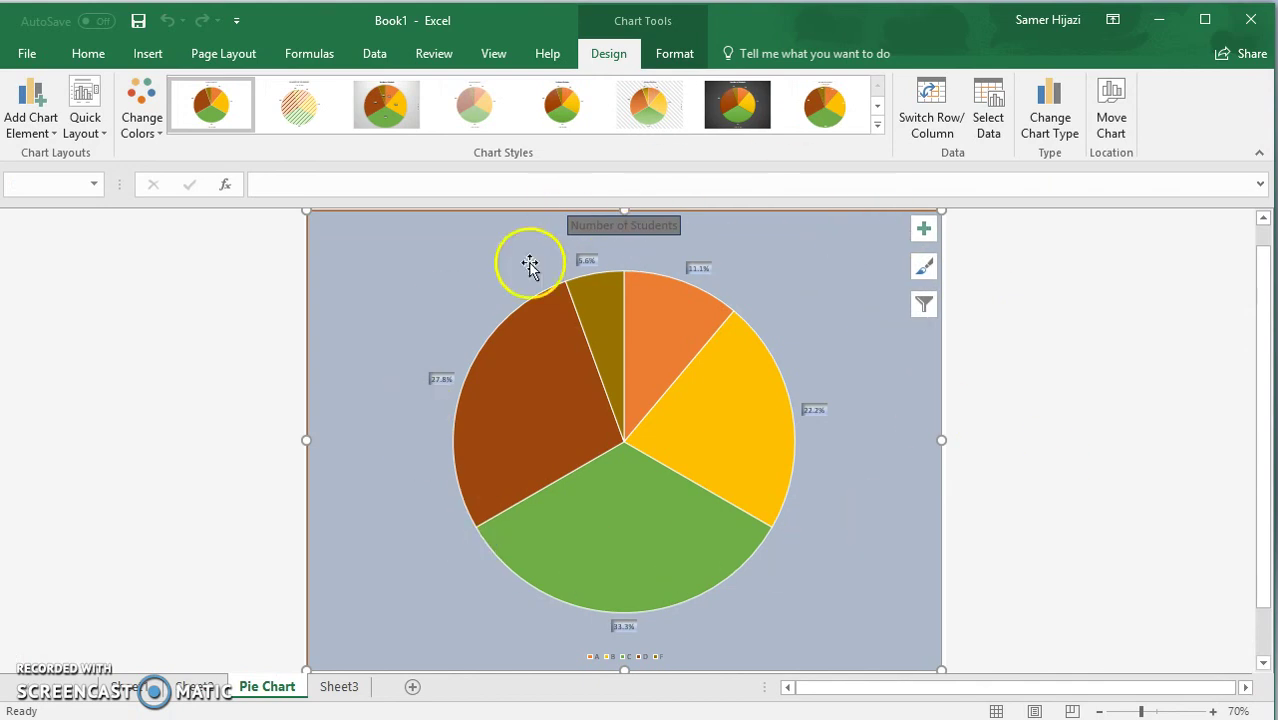
Step: Reorder the Pie Chart sheet to come after Sheet3, and switch to the title banner on Sheet2
{"action": "left_click", "coordinate": [360, 688]}
{"action": "left_click_drag", "start_coordinate": [383, 697], "coordinate": [380, 692]}
{"action": "left_click", "coordinate": [272, 686]}
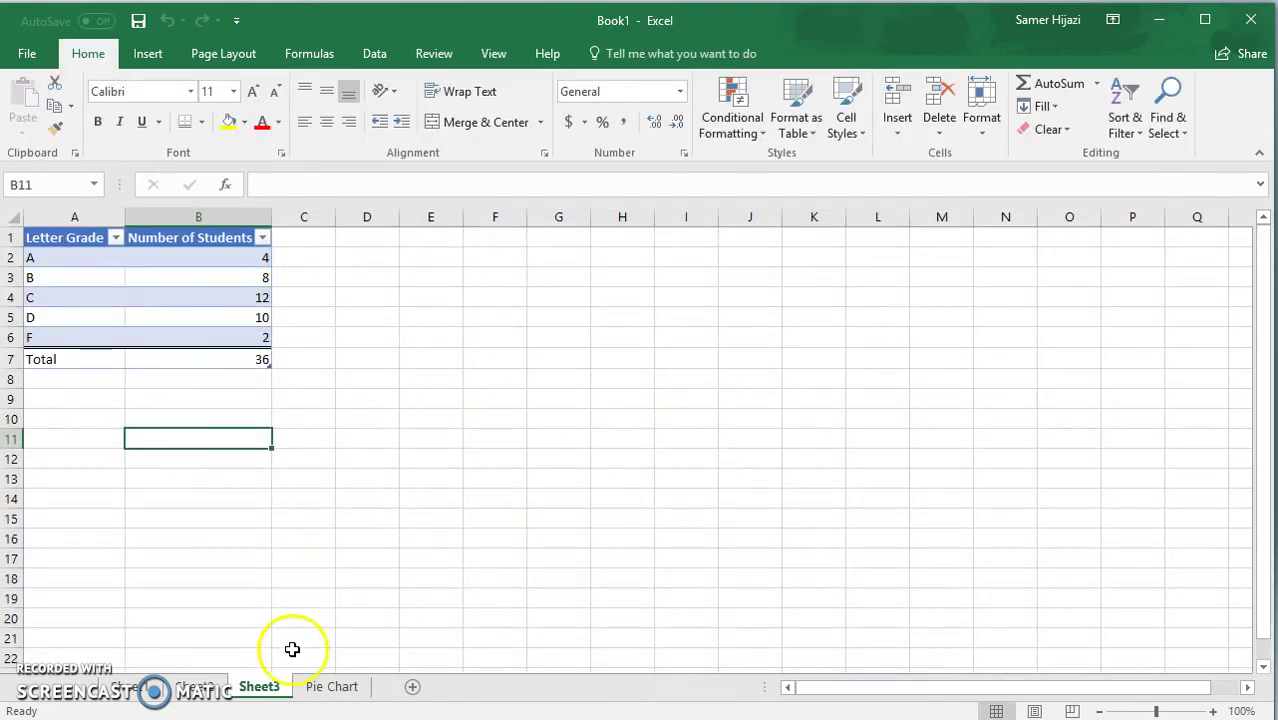
{"action": "left_click", "coordinate": [316, 688]}
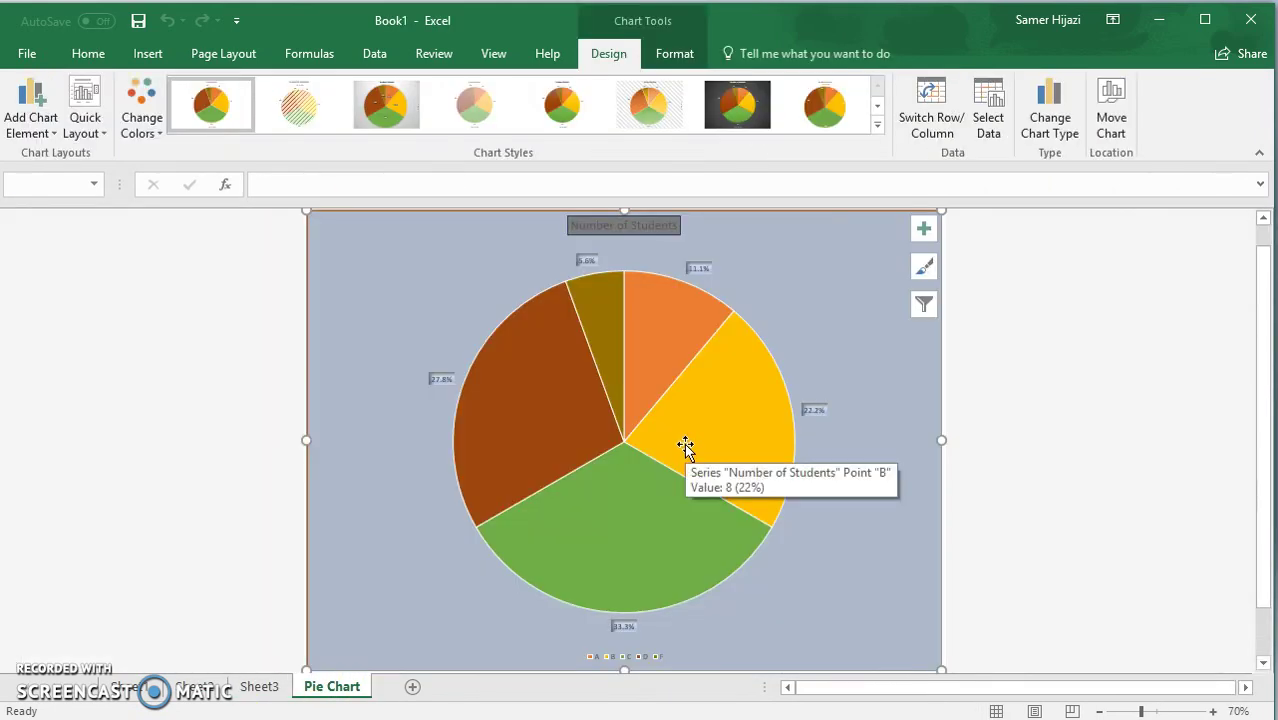
{"action": "left_click", "coordinate": [196, 688]}
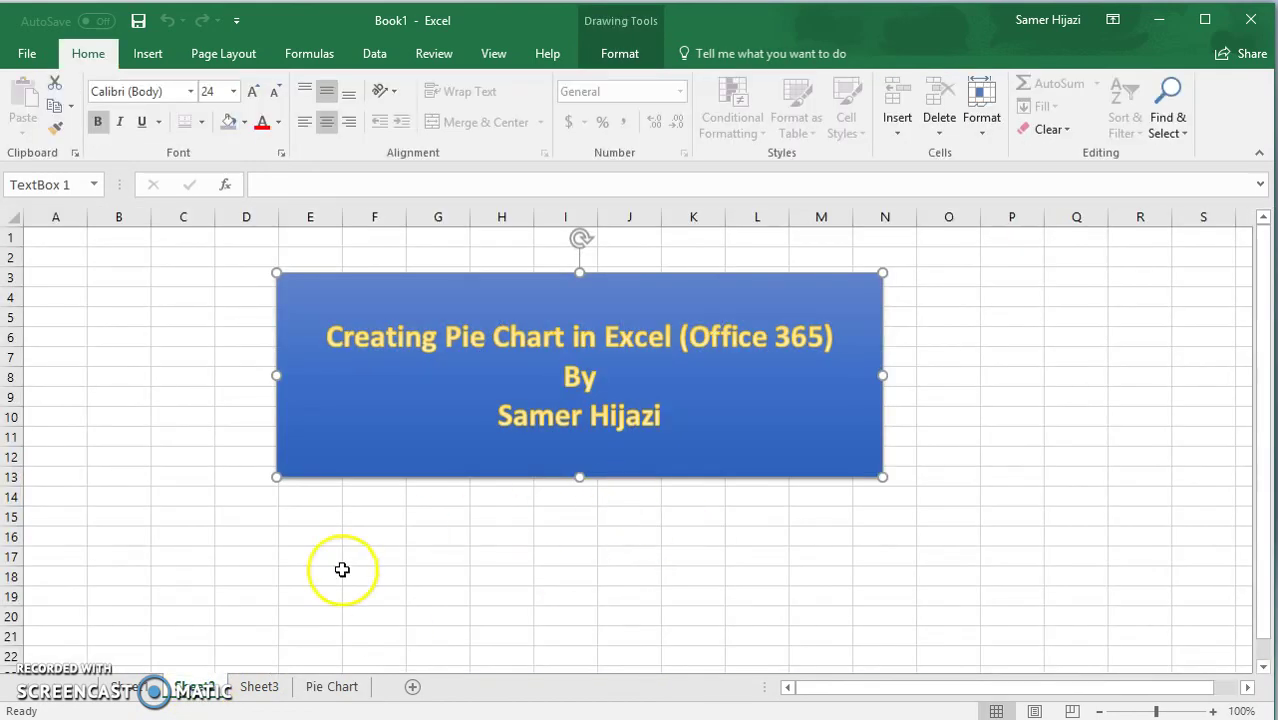